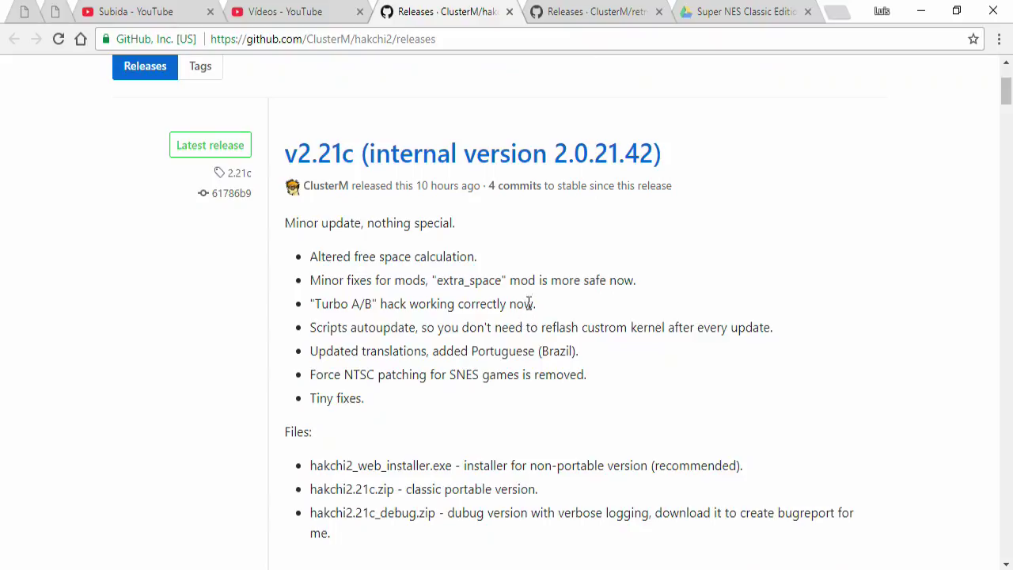
# Step: Review the release notes of hakchi2 v2.21c and of retroarch-clover 1.0 on GitHub
pyautogui.tripleClick(742, 320)
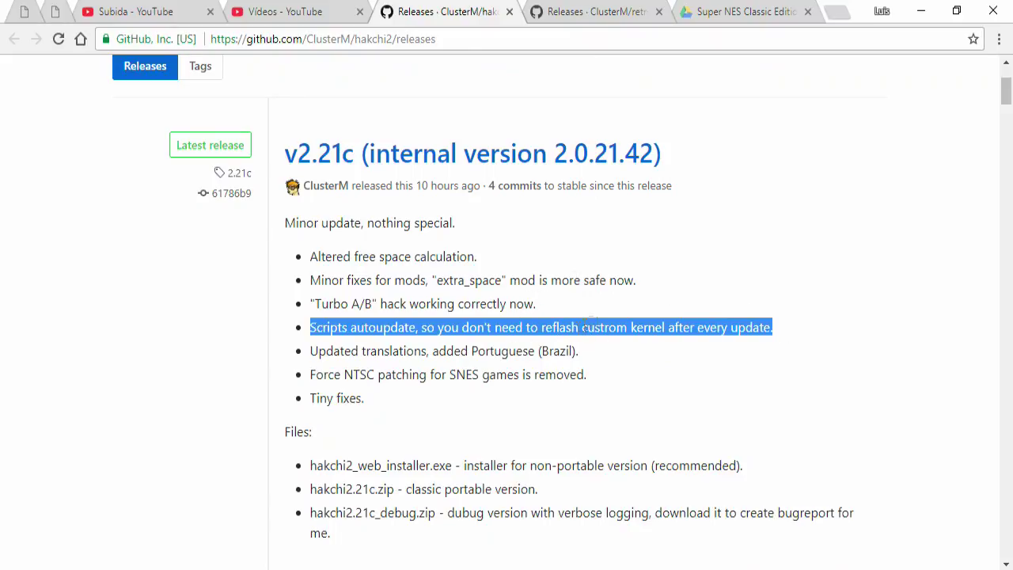
pyautogui.click(679, 306)
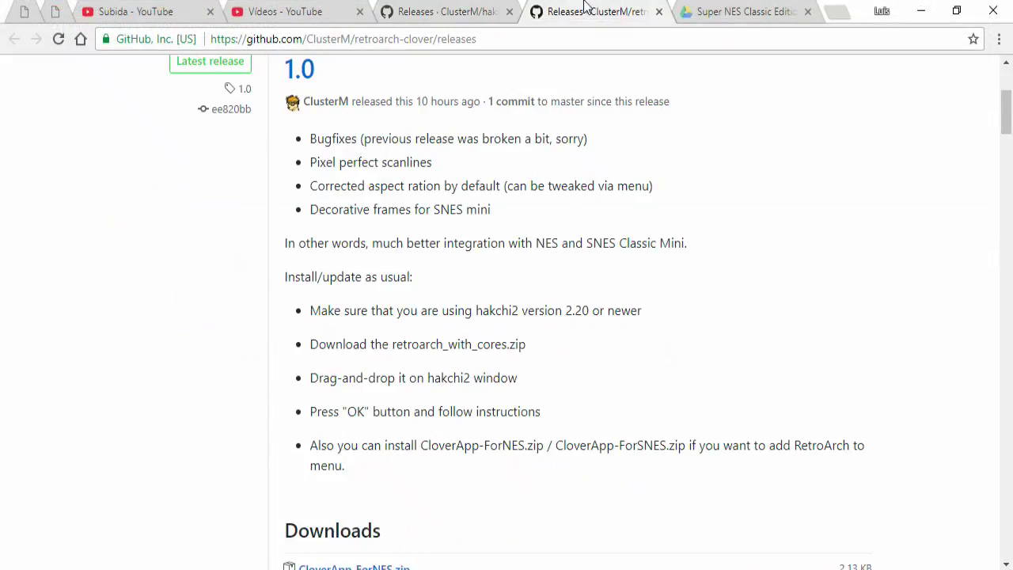
pyautogui.scroll(4, 595, 224)
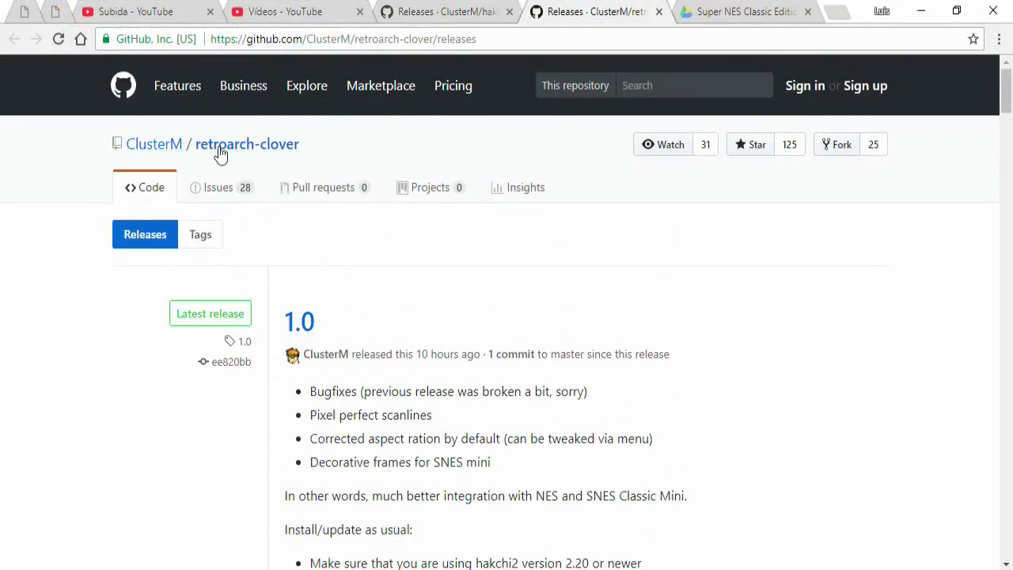
pyautogui.scroll(-1, 380, 261)
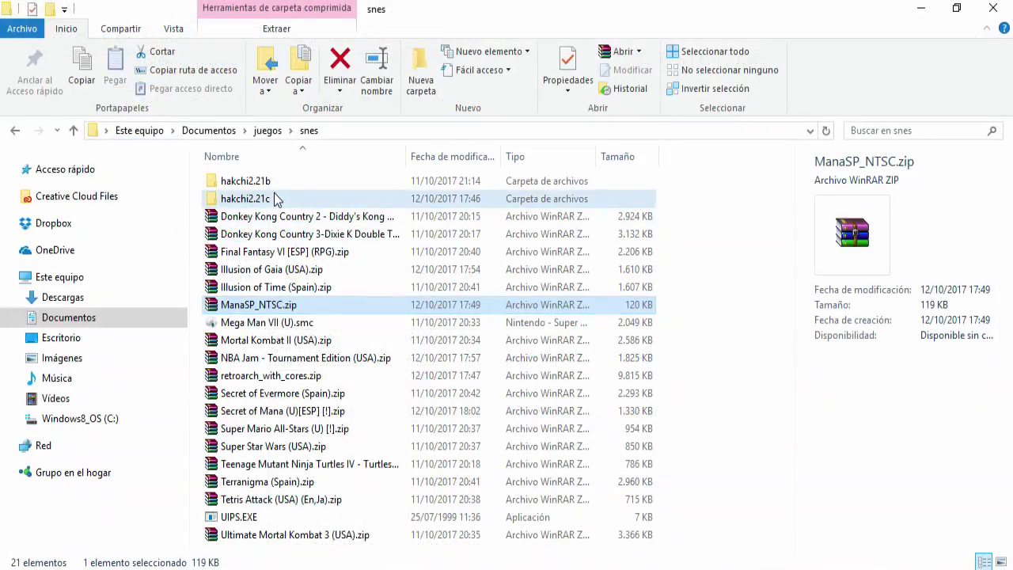
# Step: Run hakchi.exe from the hakchi2 folder inside hakchi2.21c, allow it to execute, and choose SNES Classic Mini as the console
pyautogui.doubleClick(238, 197)
pyautogui.click(269, 188)
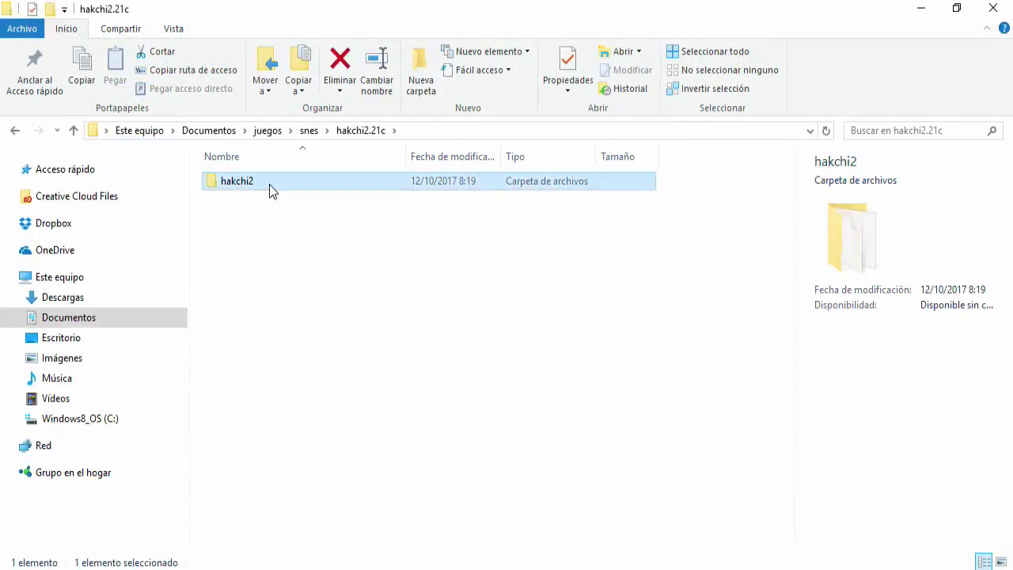
pyautogui.doubleClick(271, 188)
pyautogui.doubleClick(264, 338)
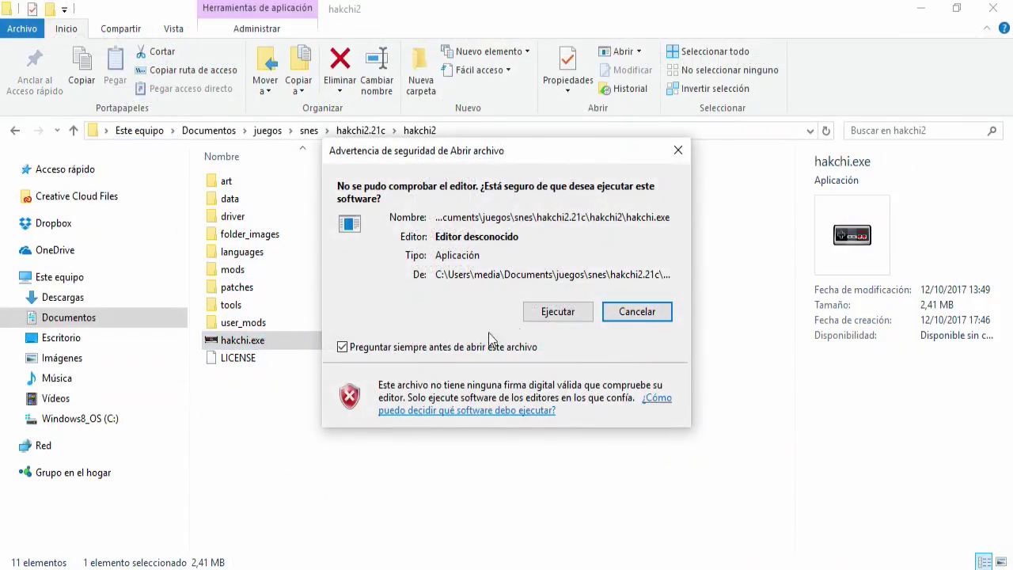
pyautogui.click(557, 311)
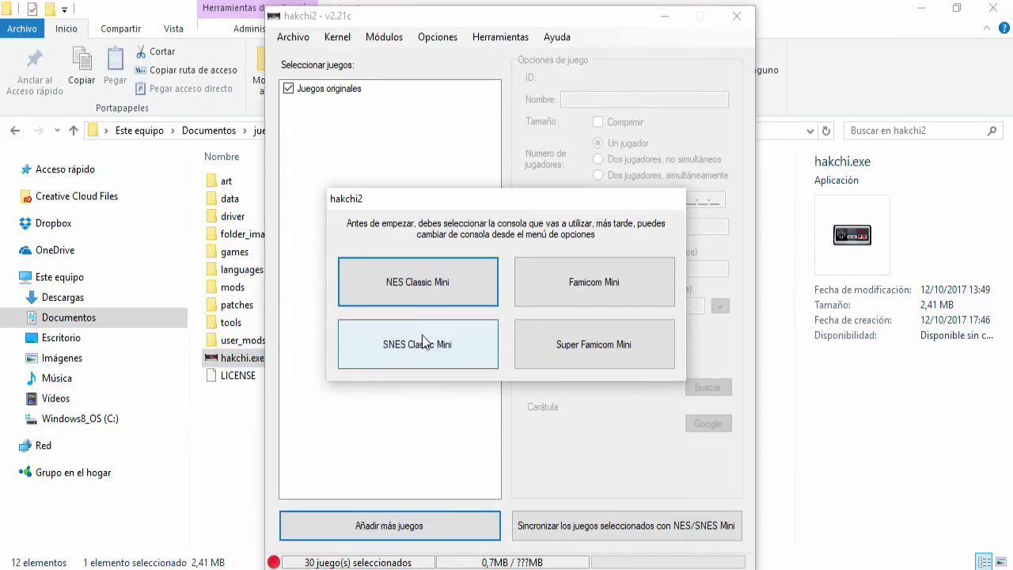
pyautogui.click(422, 338)
pyautogui.click(642, 364)
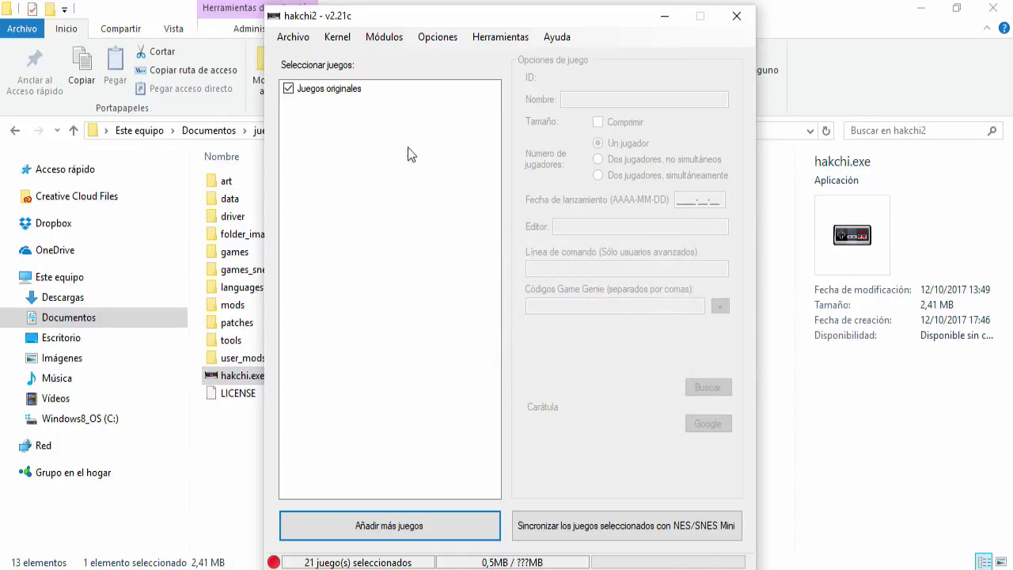
pyautogui.click(293, 37)
pyautogui.moveTo(350, 73)
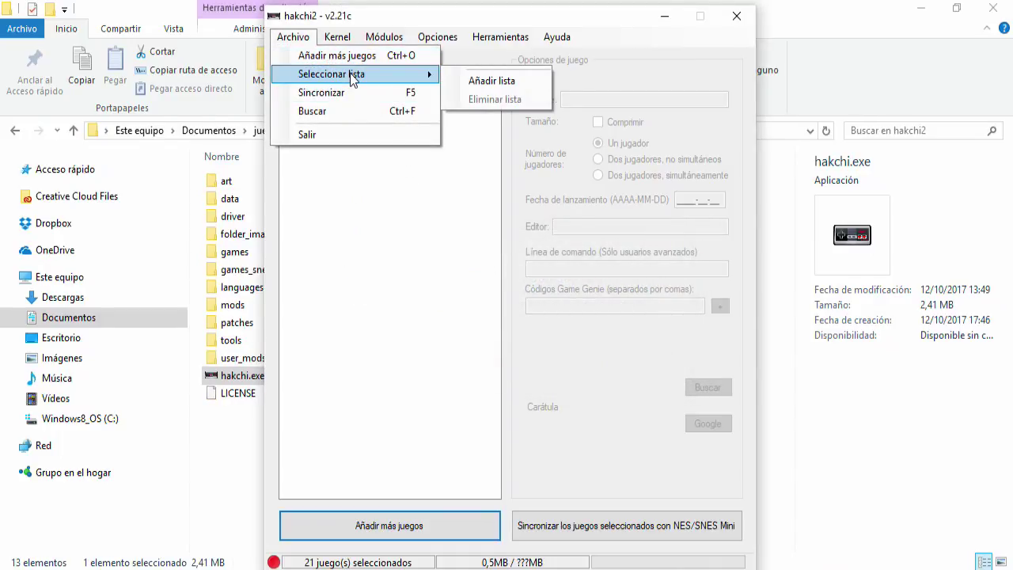
pyautogui.click(479, 82)
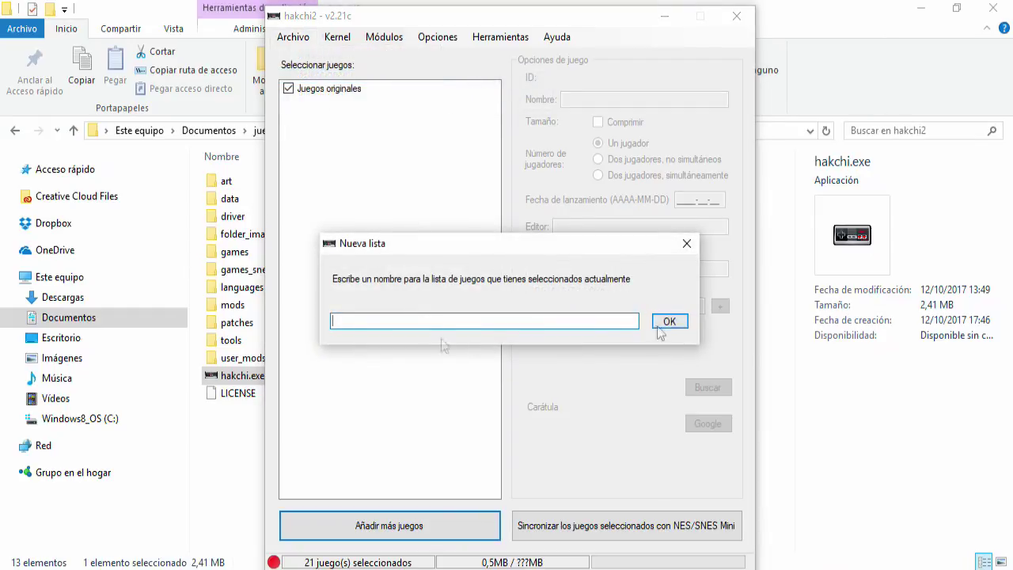
pyautogui.click(685, 243)
pyautogui.click(316, 89)
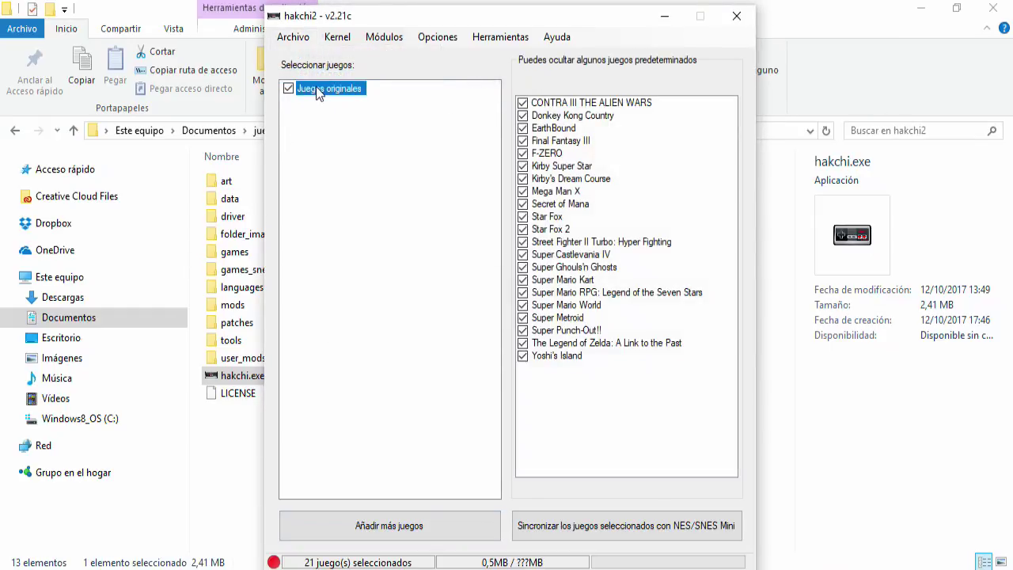
pyautogui.click(299, 125)
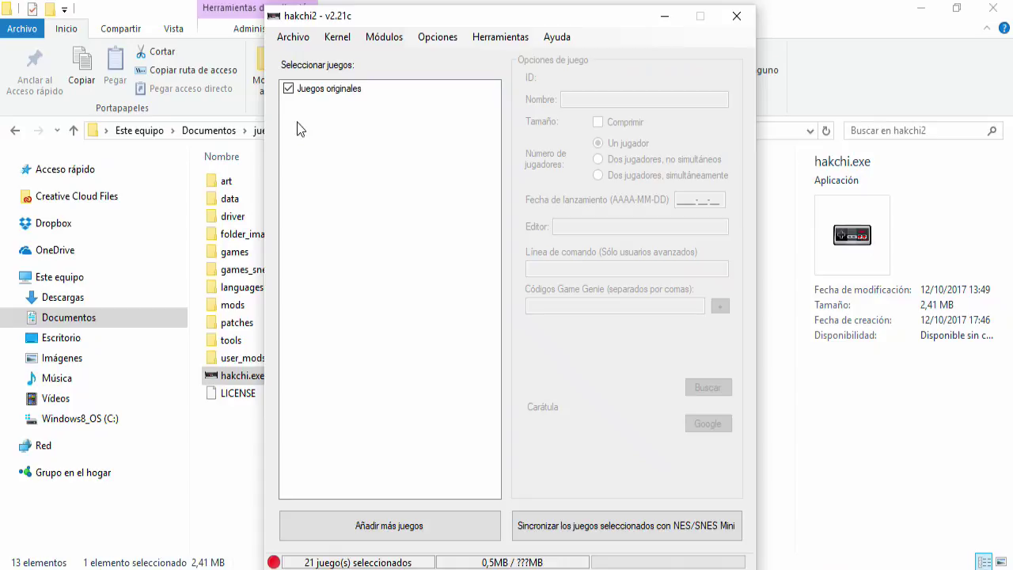
# Step: Add the games NBA Jam - Tournament Edition (USA).zip and Secret of Mana (U)[ESP] [!].zip from the snes folder to the game list
pyautogui.click(293, 37)
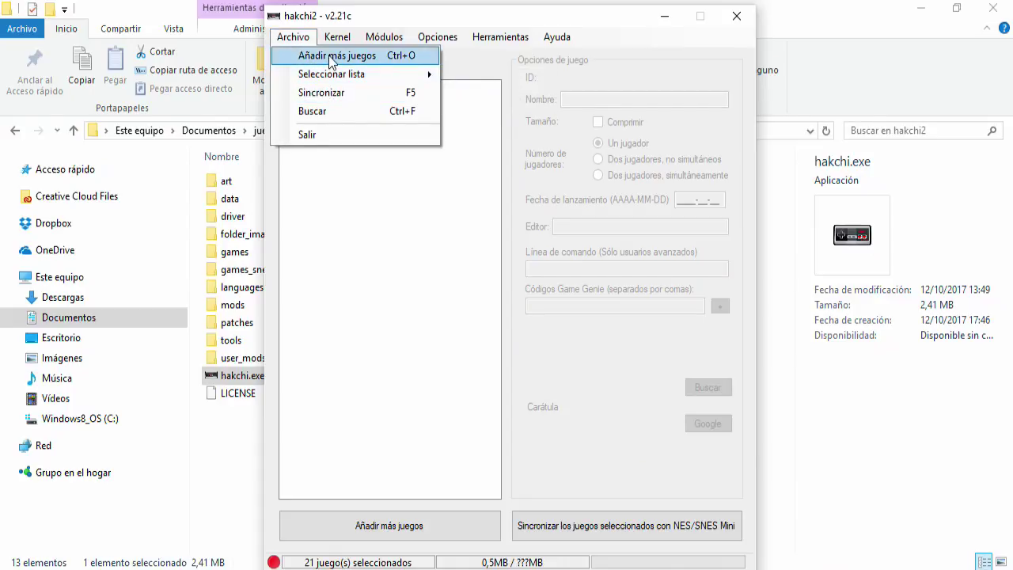
pyautogui.click(332, 56)
pyautogui.click(476, 179)
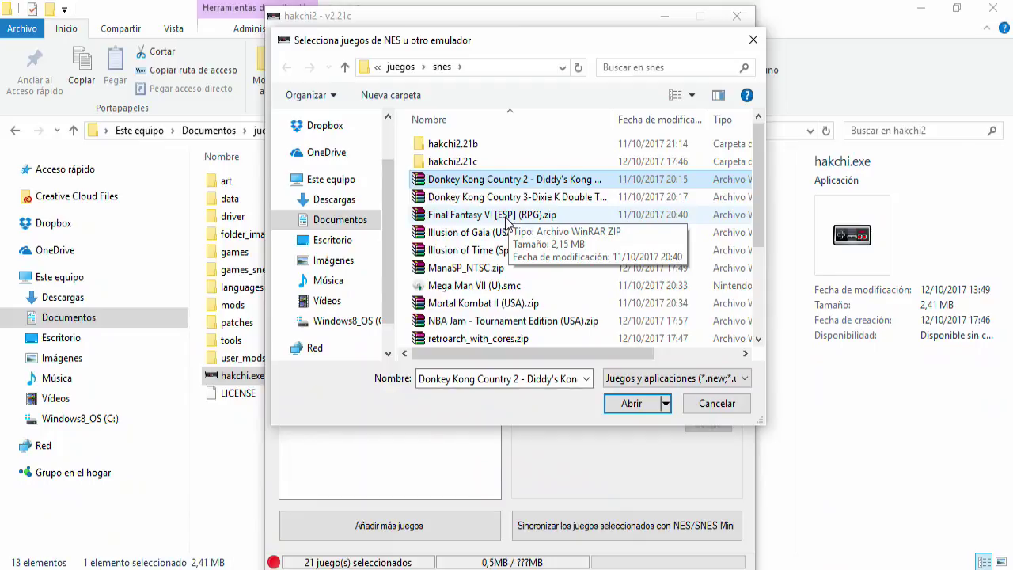
pyautogui.click(506, 216)
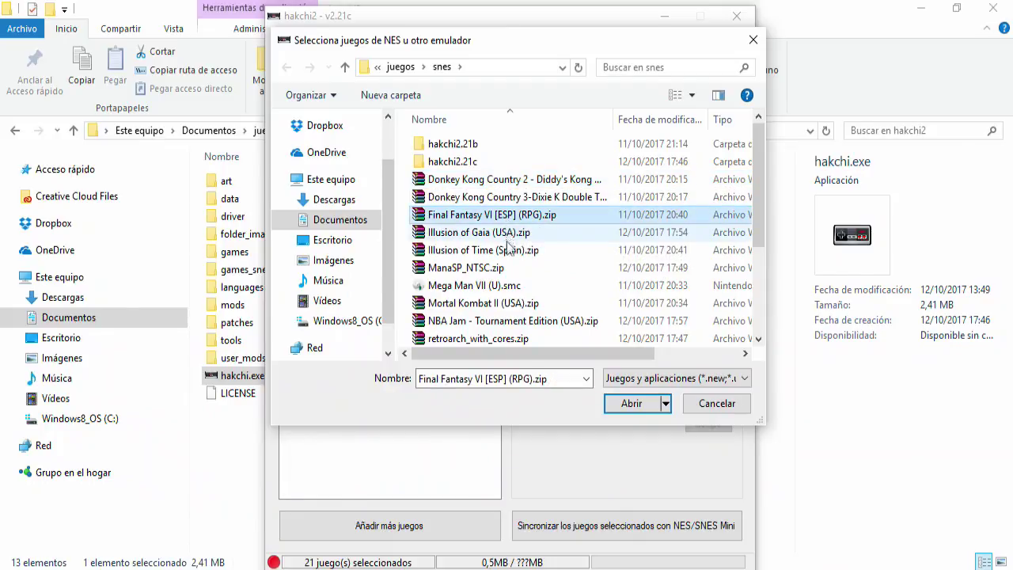
pyautogui.scroll(-2, 507, 244)
pyautogui.click(515, 230)
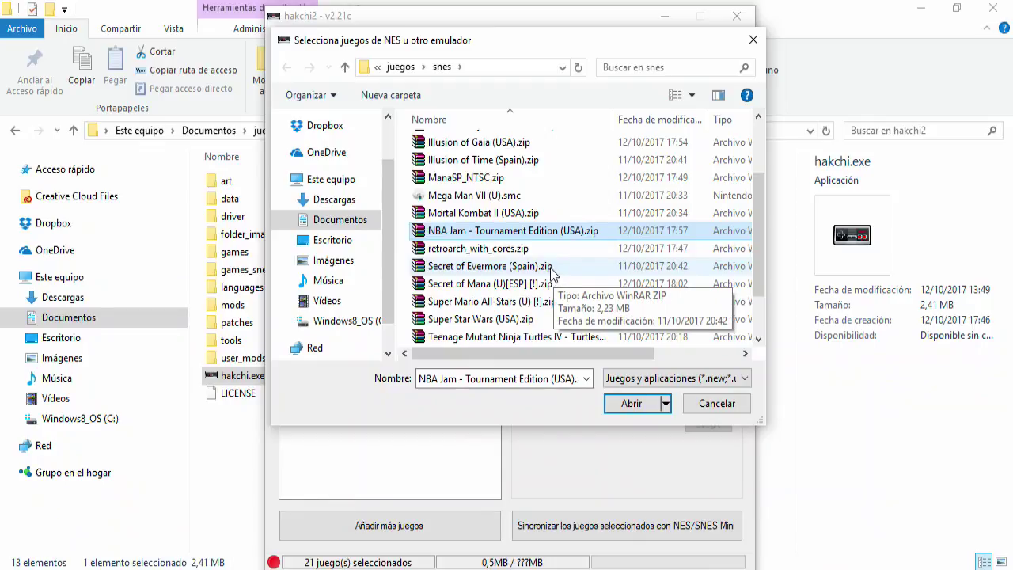
pyautogui.scroll(-1, 550, 268)
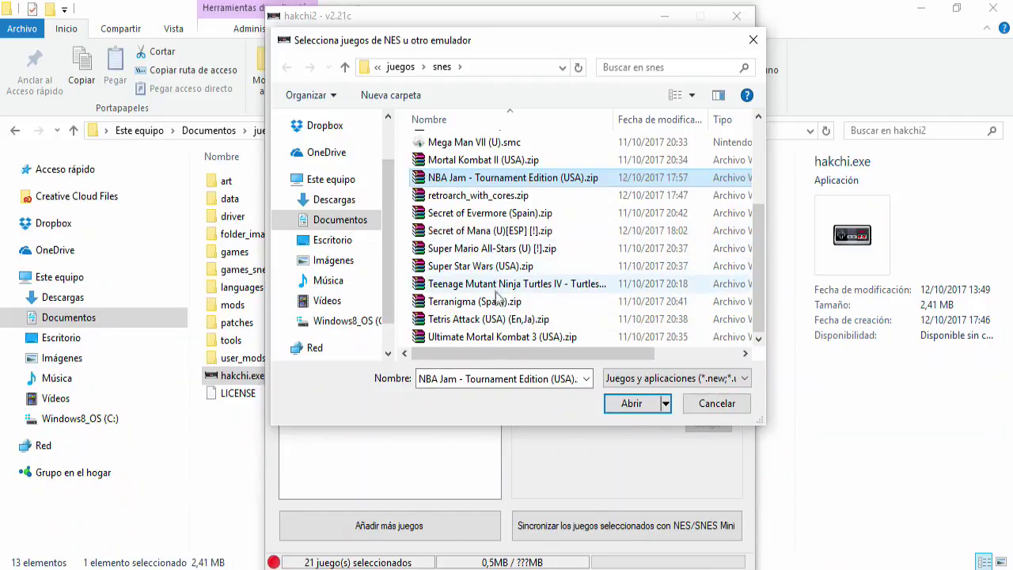
pyautogui.keyDown('ctrl'); pyautogui.click(478, 231); pyautogui.keyUp('ctrl')
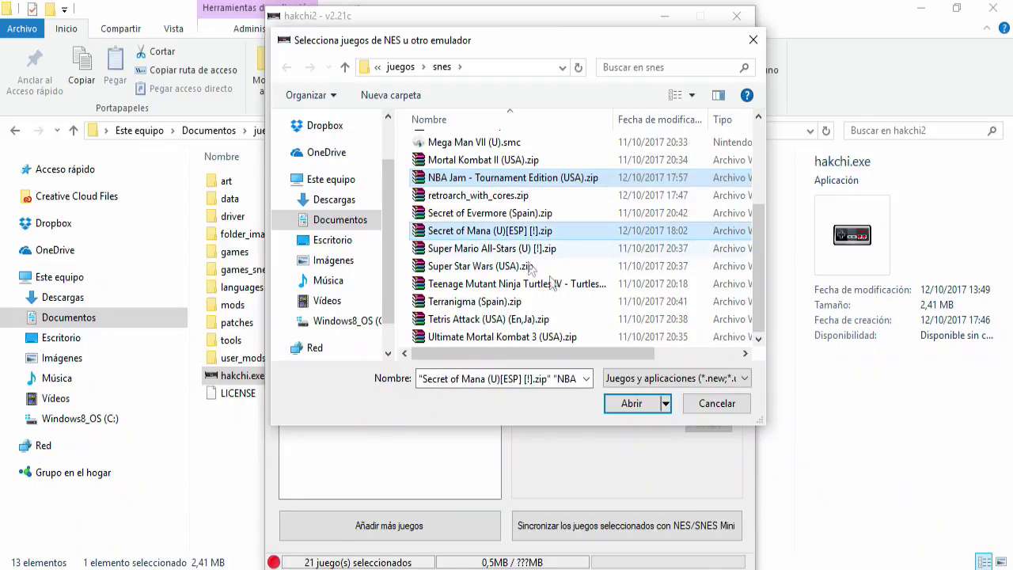
pyautogui.click(632, 403)
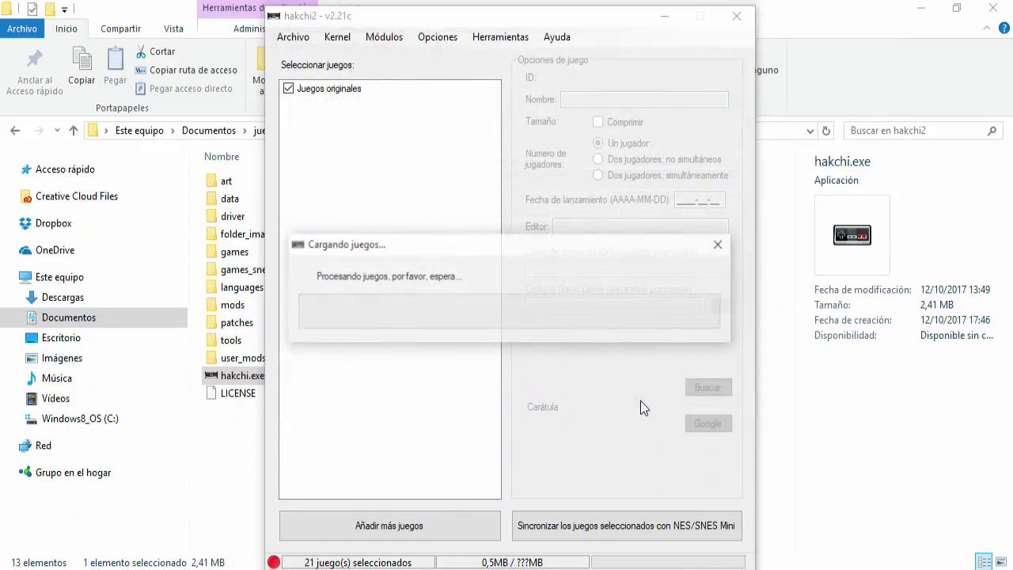
pyautogui.click(409, 361)
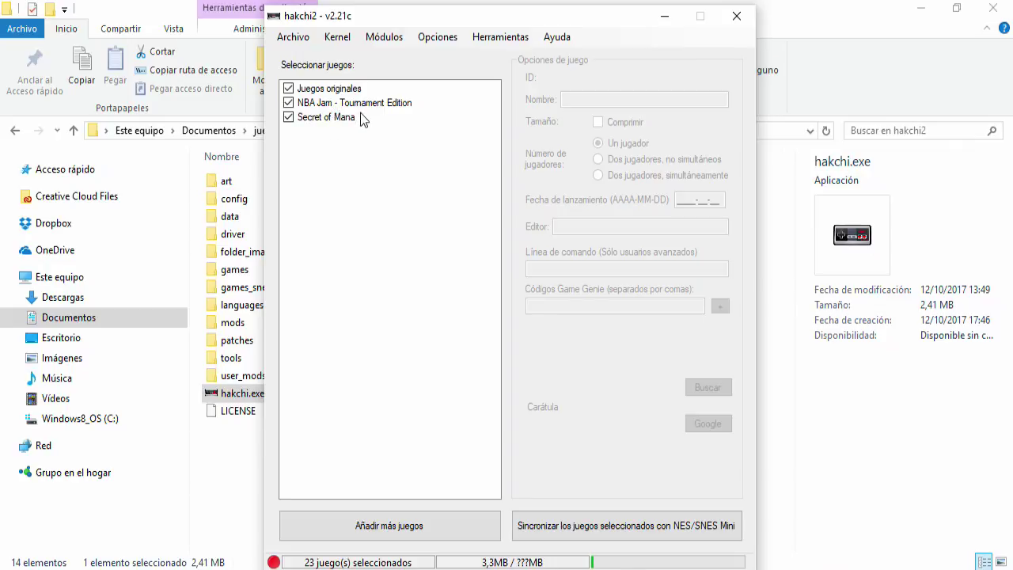
pyautogui.click(374, 41)
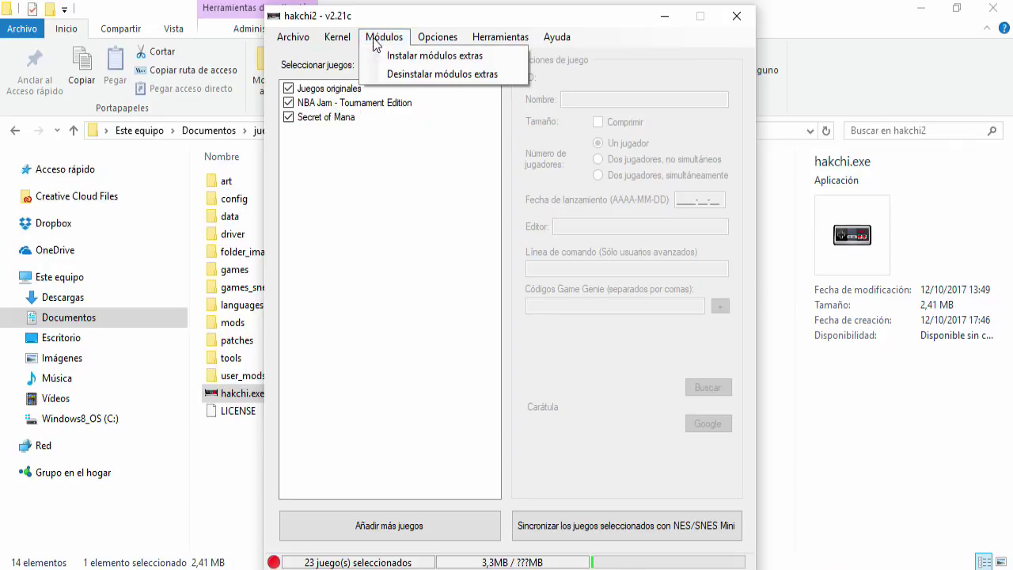
pyautogui.click(420, 55)
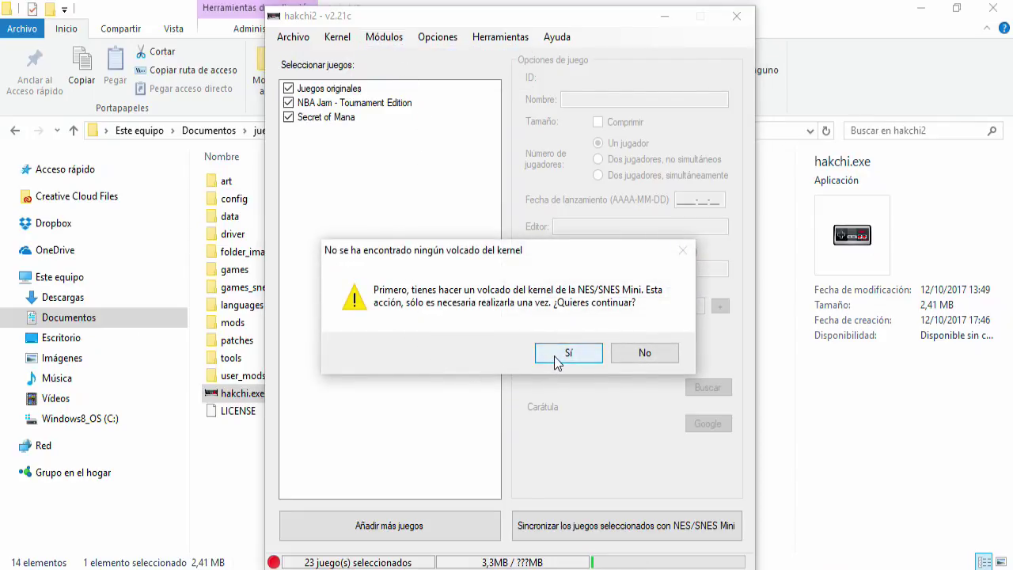
pyautogui.click(645, 354)
# Step: Dump the console's kernel, accepting the unknown MD5 checksum
pyautogui.click(336, 38)
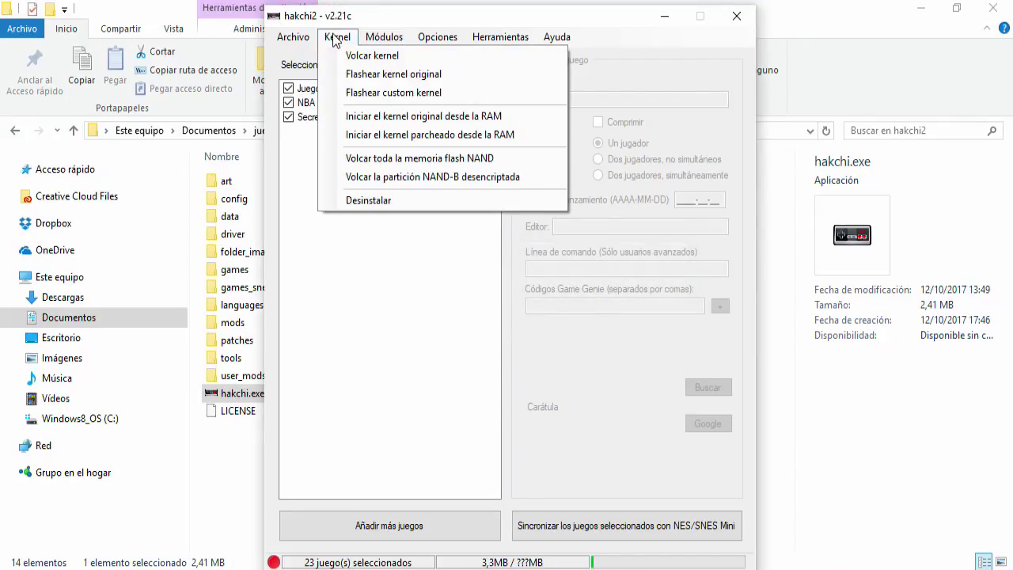
pyautogui.click(365, 56)
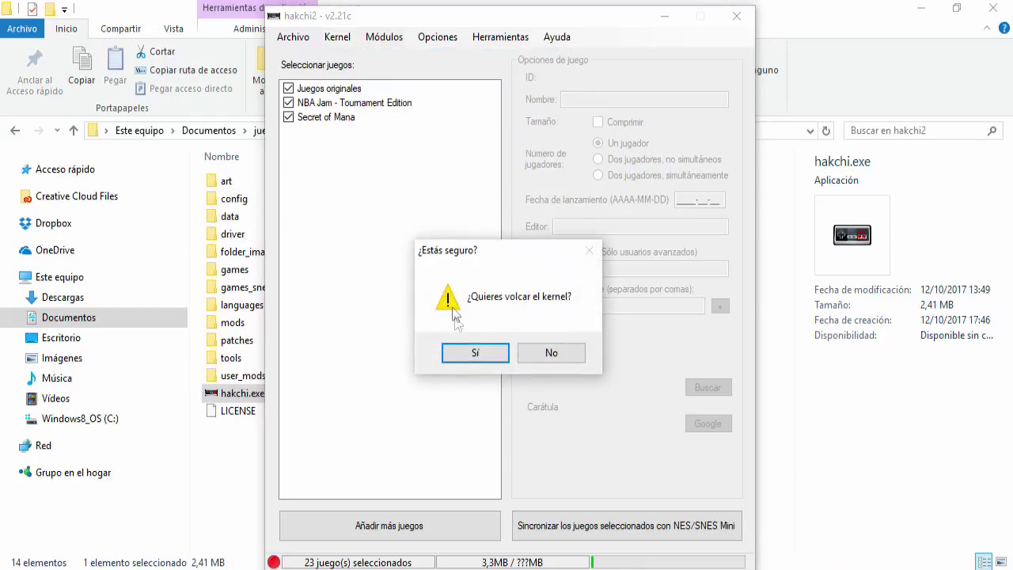
pyautogui.click(464, 353)
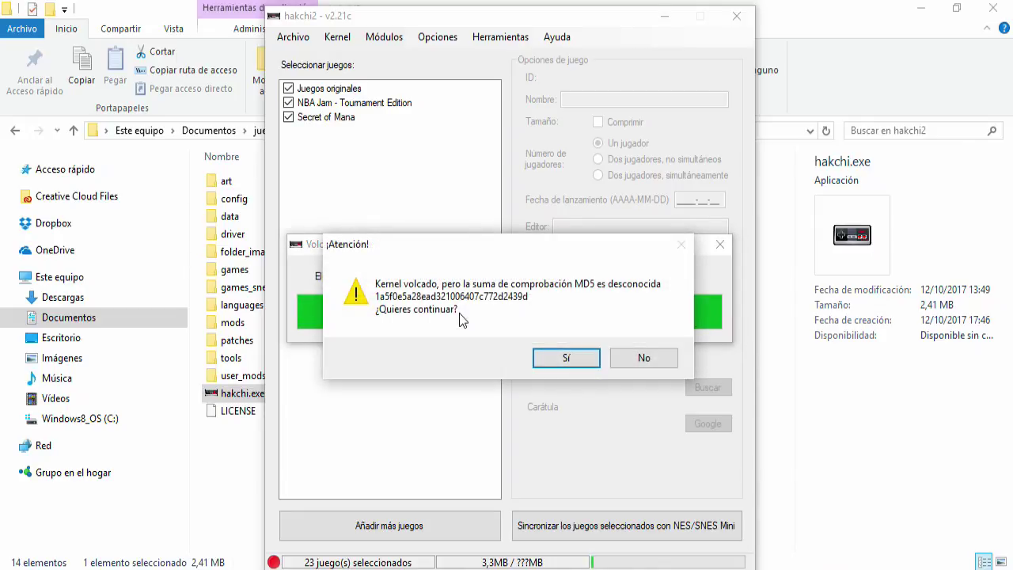
pyautogui.click(569, 359)
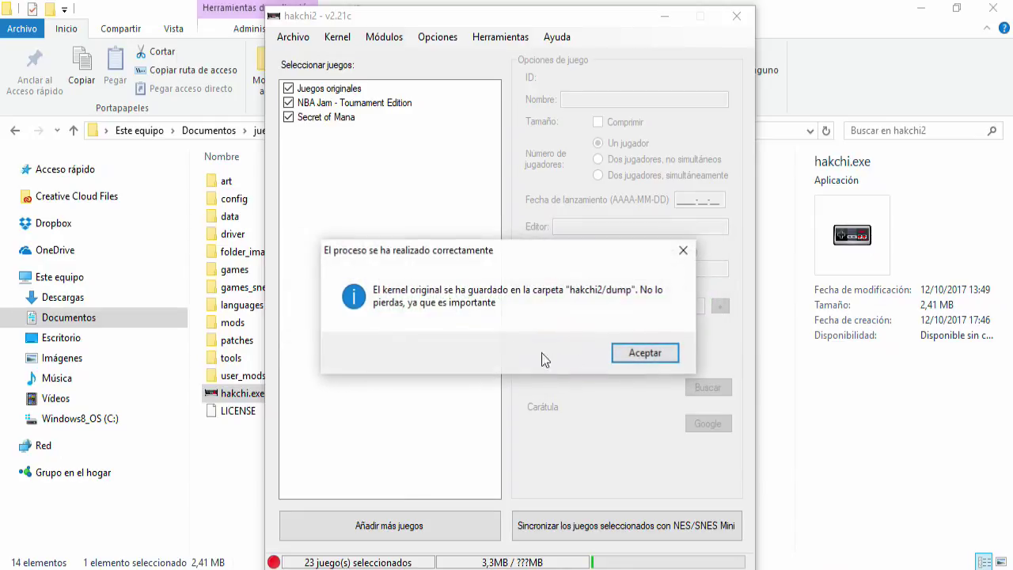
pyautogui.click(648, 354)
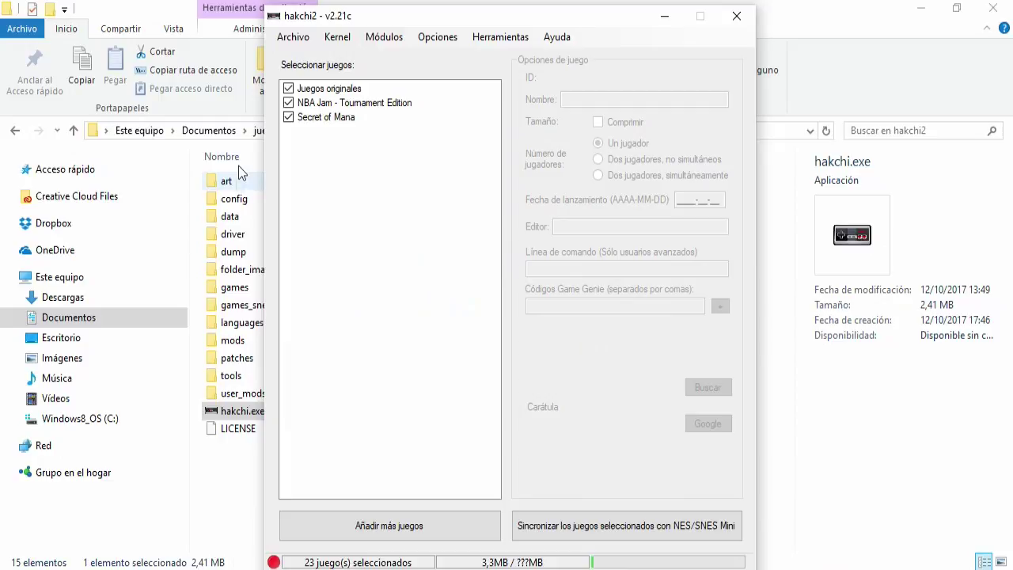
# Step: Set Secret of Mana's cover art to the 2100x1530 image from the Google image results
pyautogui.click(326, 116)
pyautogui.click(708, 423)
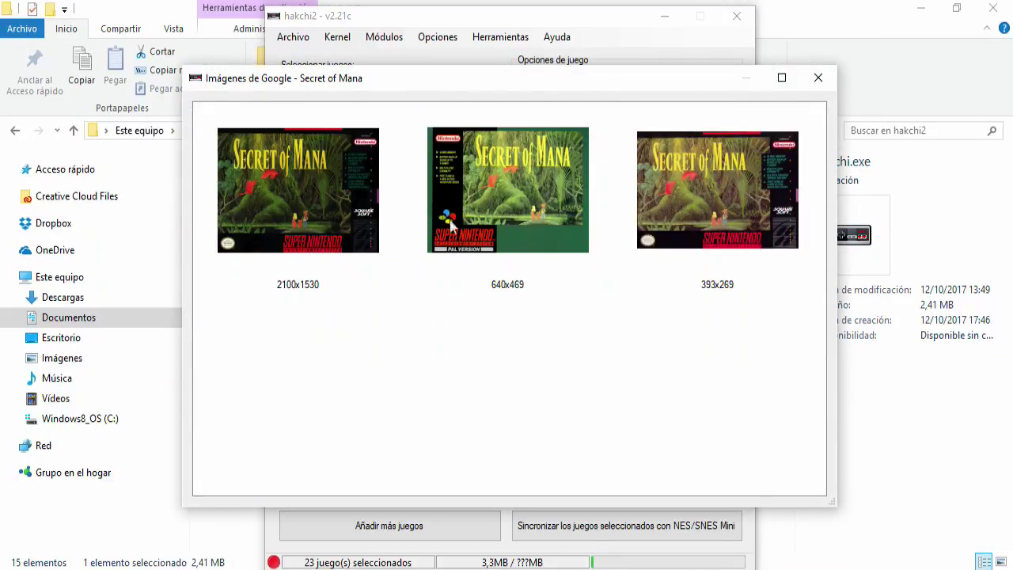
pyautogui.click(371, 192)
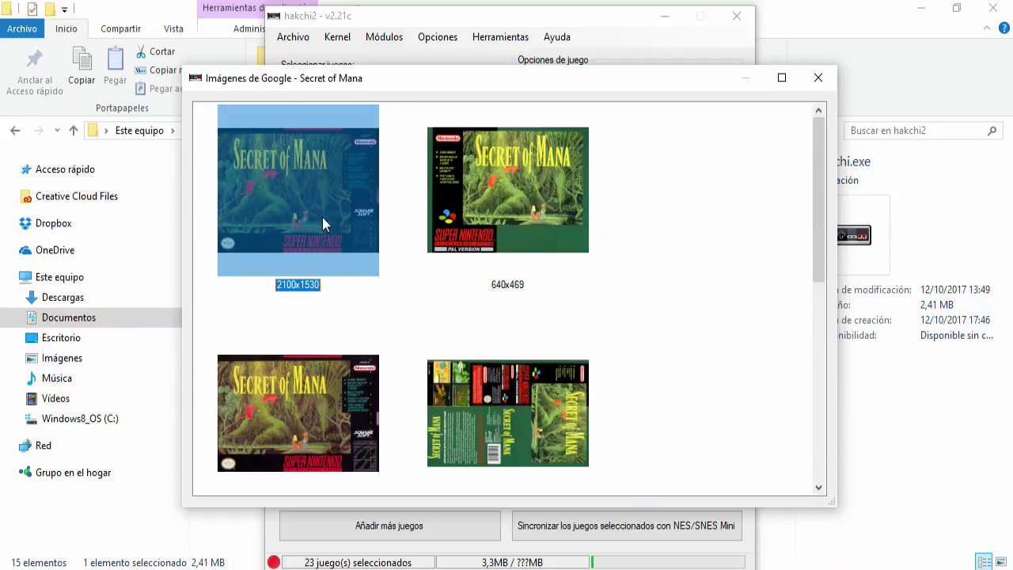
pyautogui.doubleClick(322, 216)
# Step: Set the cover art of NBA Jam - Tournament Edition to the first Google image result
pyautogui.click(338, 106)
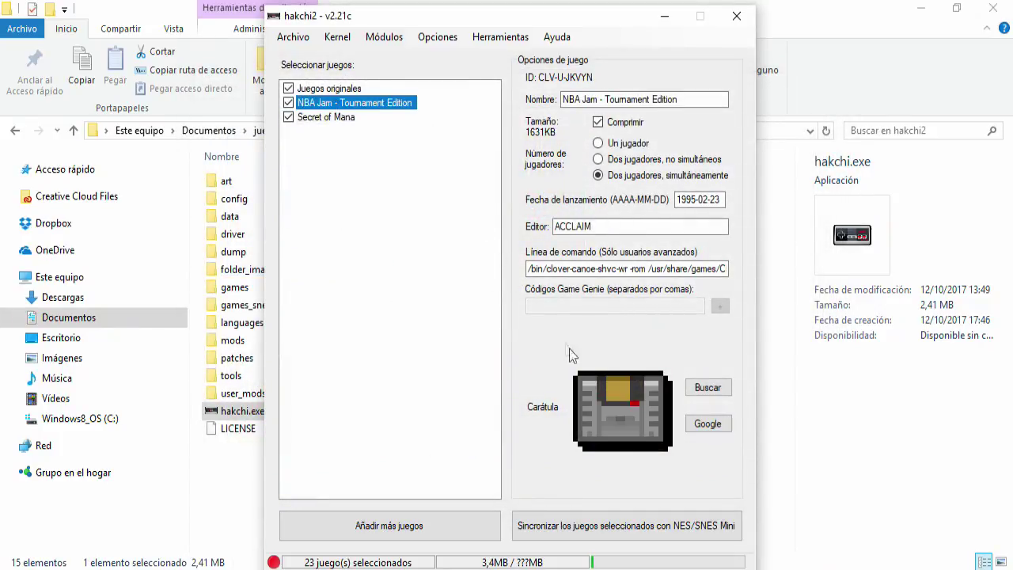
pyautogui.click(711, 428)
pyautogui.doubleClick(300, 186)
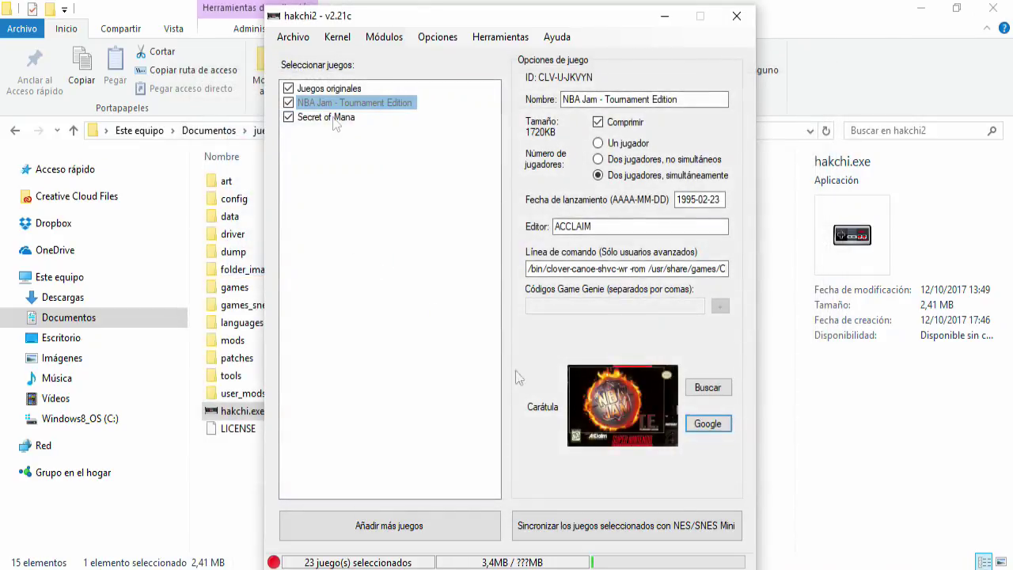
pyautogui.click(333, 117)
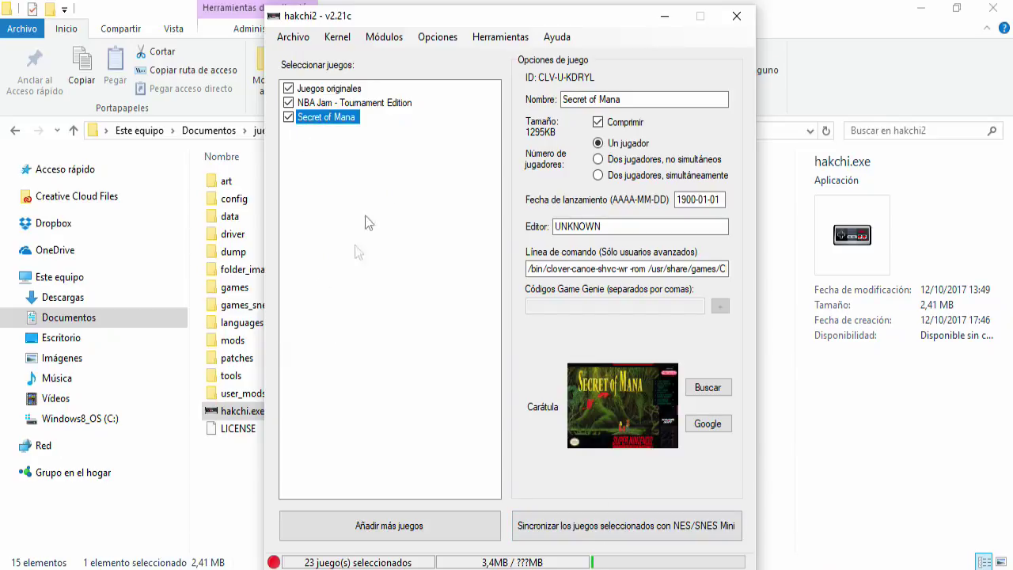
pyautogui.click(399, 36)
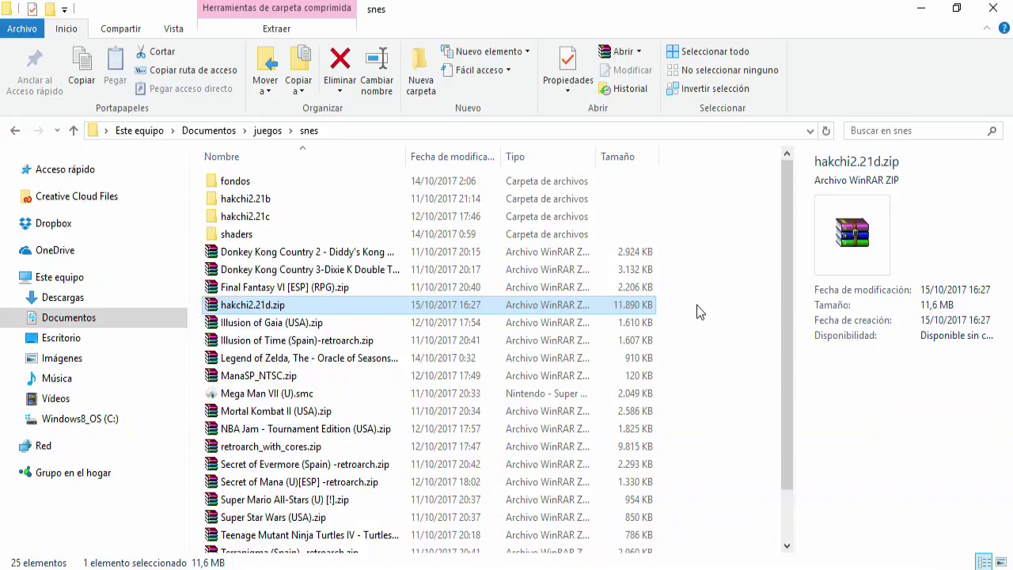
# Step: Extract the hakchi2 folder from hakchi2.21d.zip into the hakchi2.21c folder, replacing the existing files
pyautogui.doubleClick(272, 306)
pyautogui.moveTo(477, 83); pyautogui.dragTo(847, 90)
pyautogui.press('Escape')
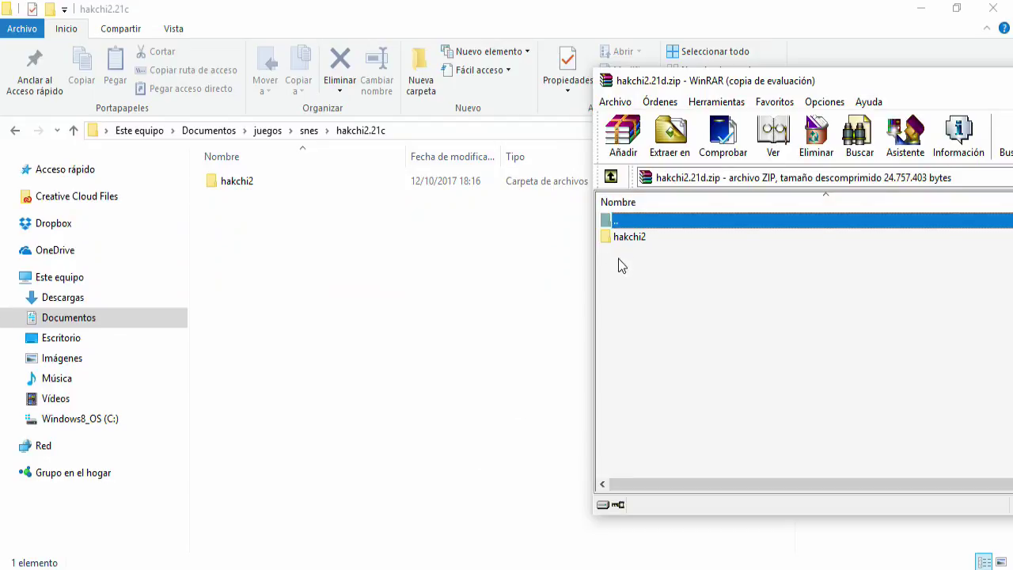
pyautogui.click(649, 238)
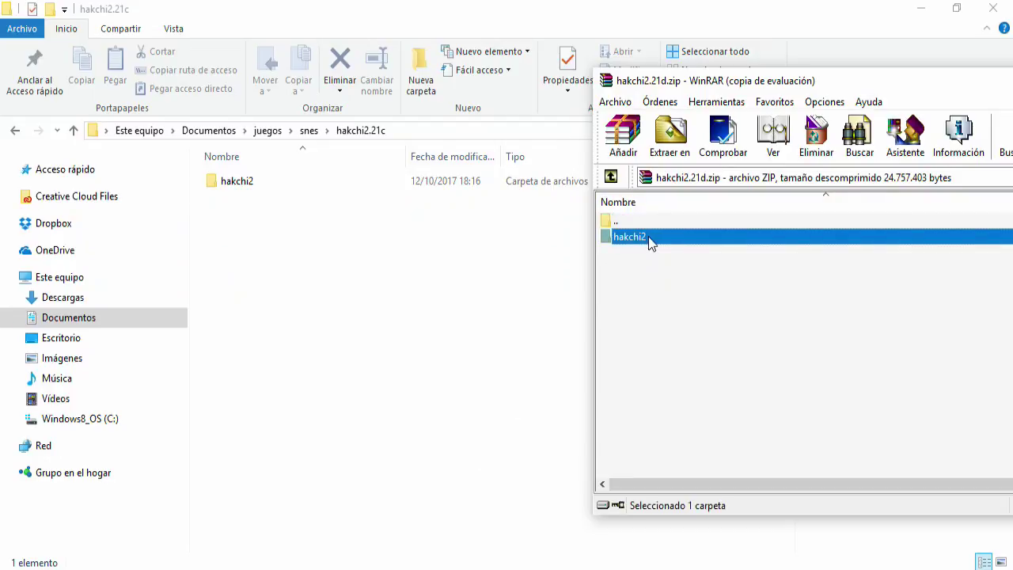
pyautogui.moveTo(630, 240); pyautogui.dragTo(269, 216)
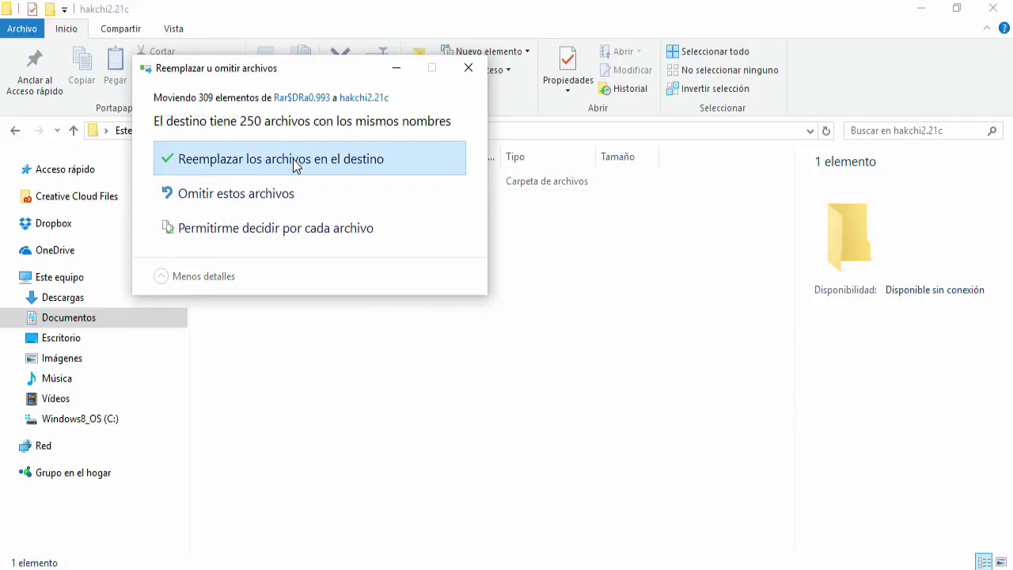
pyautogui.click(294, 162)
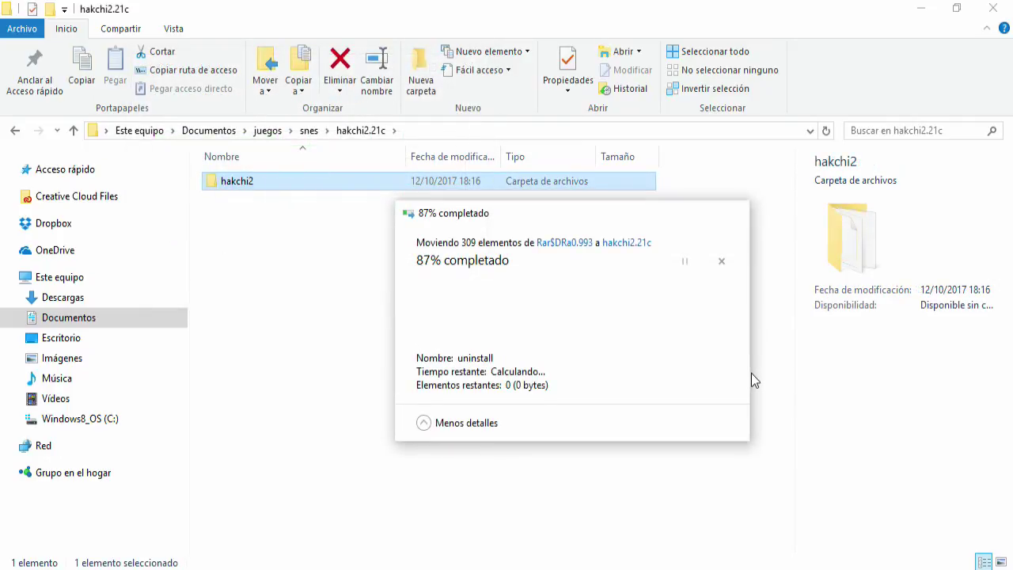
# Step: Rename the hakchi2.21c folder in the snes folder as hakchi2.21d
pyautogui.click(308, 131)
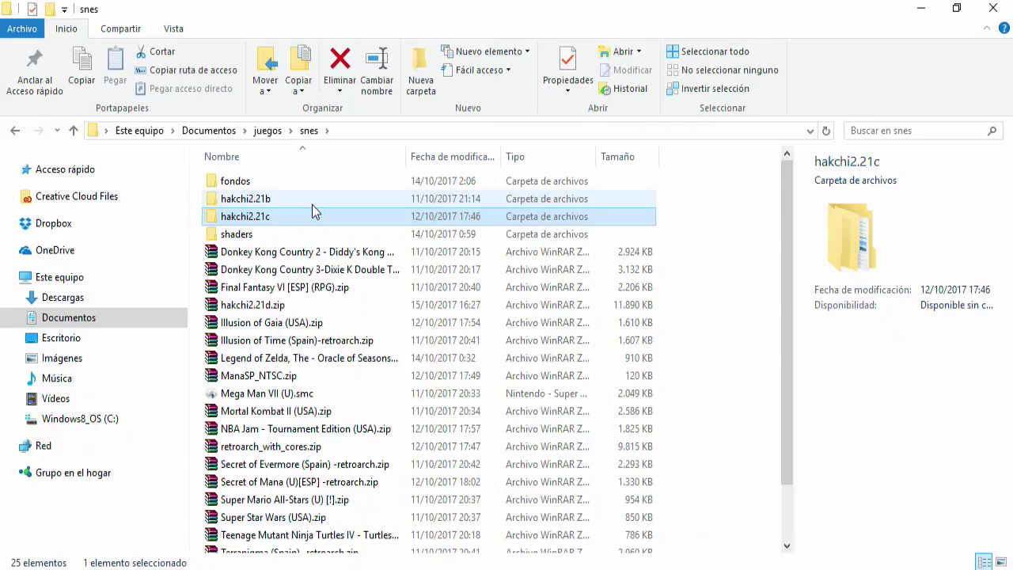
pyautogui.press('F2')
pyautogui.press('End')
pyautogui.press('BackSpace')
pyautogui.write('d')
pyautogui.press('Return')
# Step: Run hakchi.exe from the hakchi2 folder inside hakchi2.21d and allow it access to private networks through the Windows firewall
pyautogui.doubleClick(272, 216)
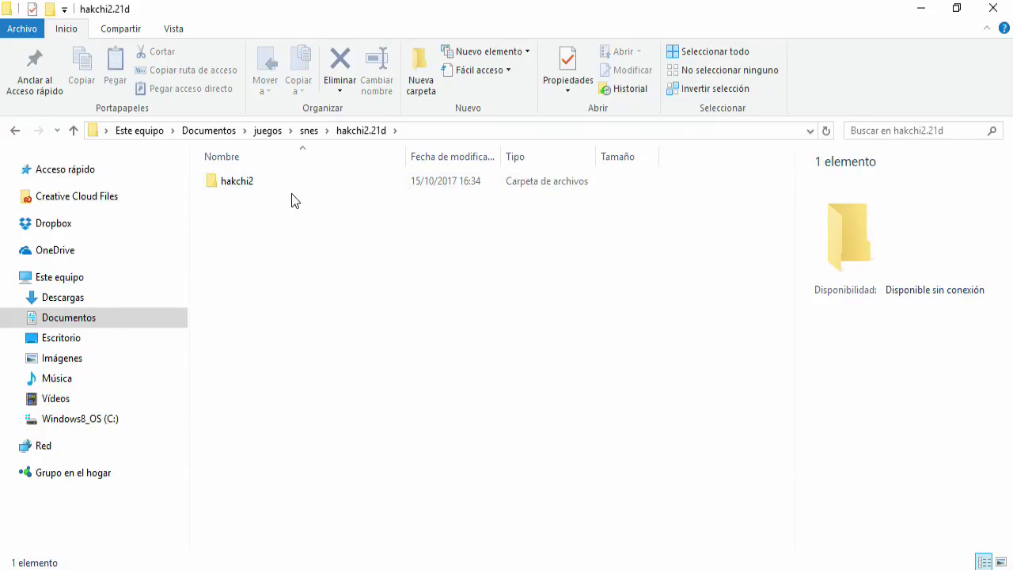
pyautogui.doubleClick(247, 187)
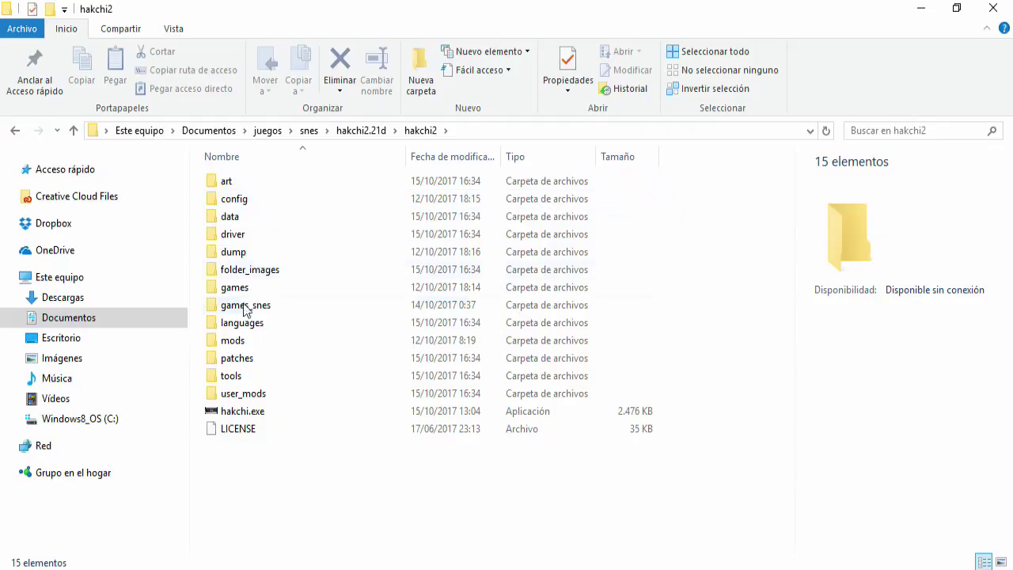
pyautogui.doubleClick(249, 413)
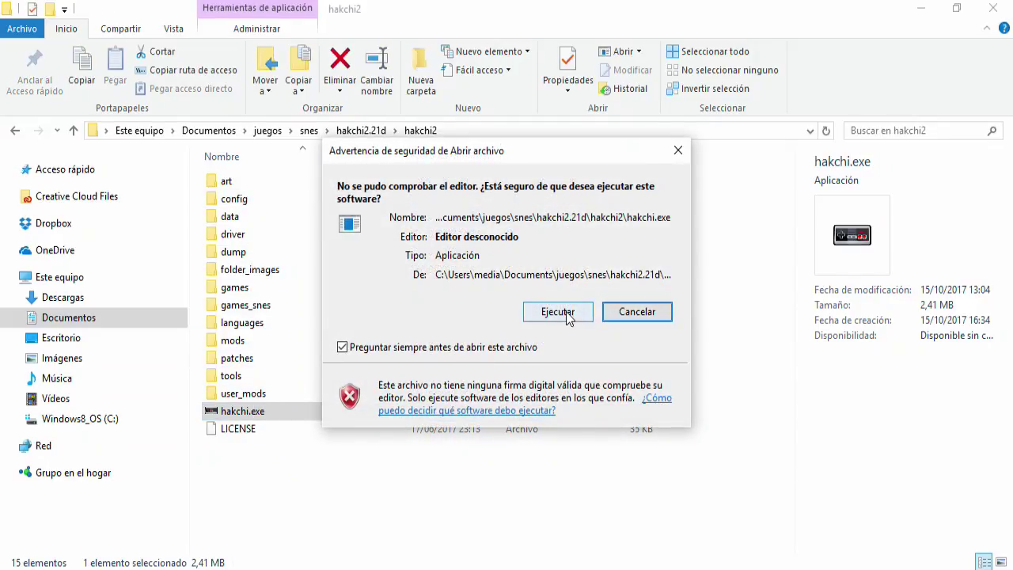
pyautogui.click(566, 311)
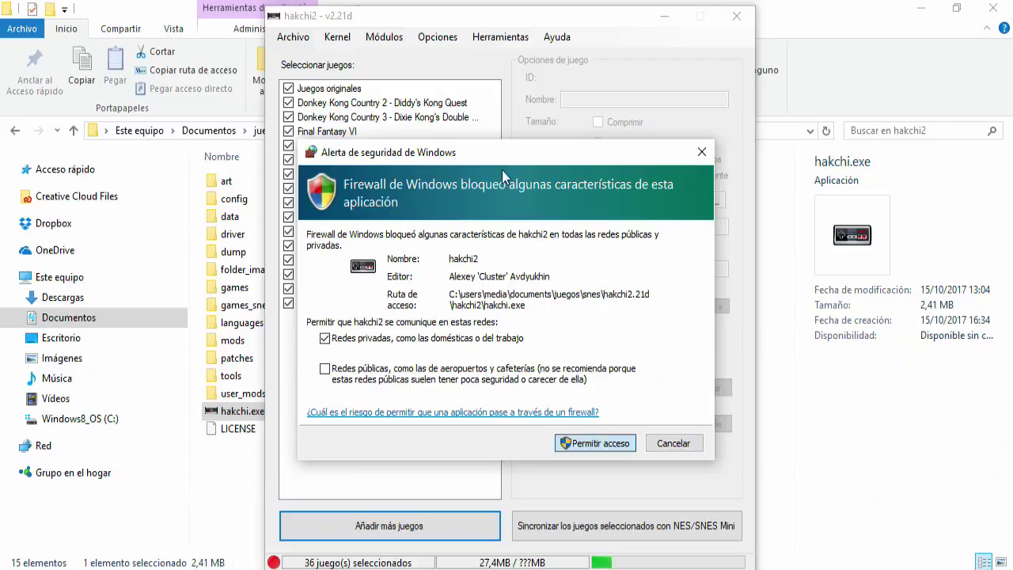
pyautogui.click(576, 442)
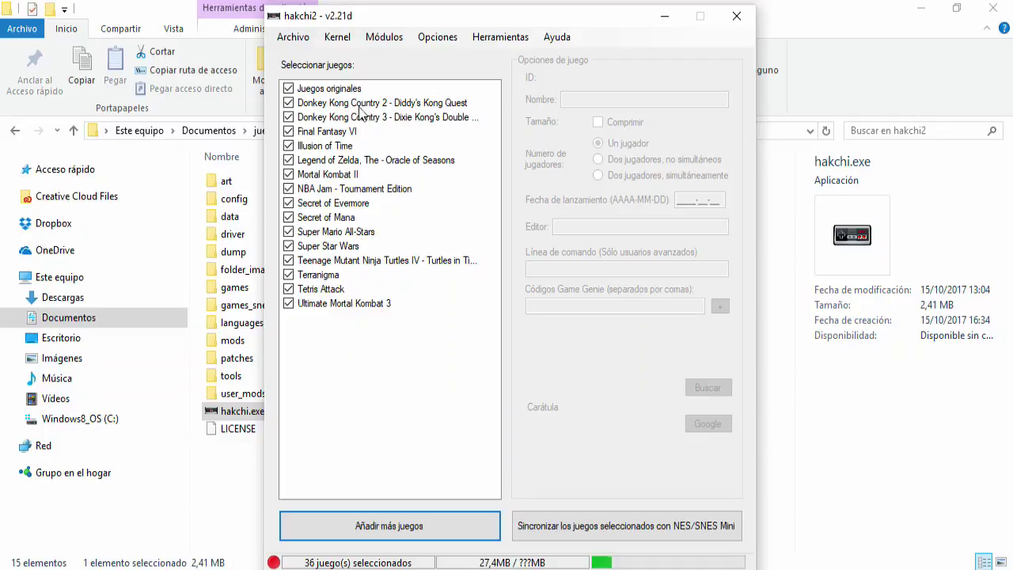
# Step: Check the game options and cover art of NBA Jam - Tournament Edition and Secret of Mana
pyautogui.click(321, 189)
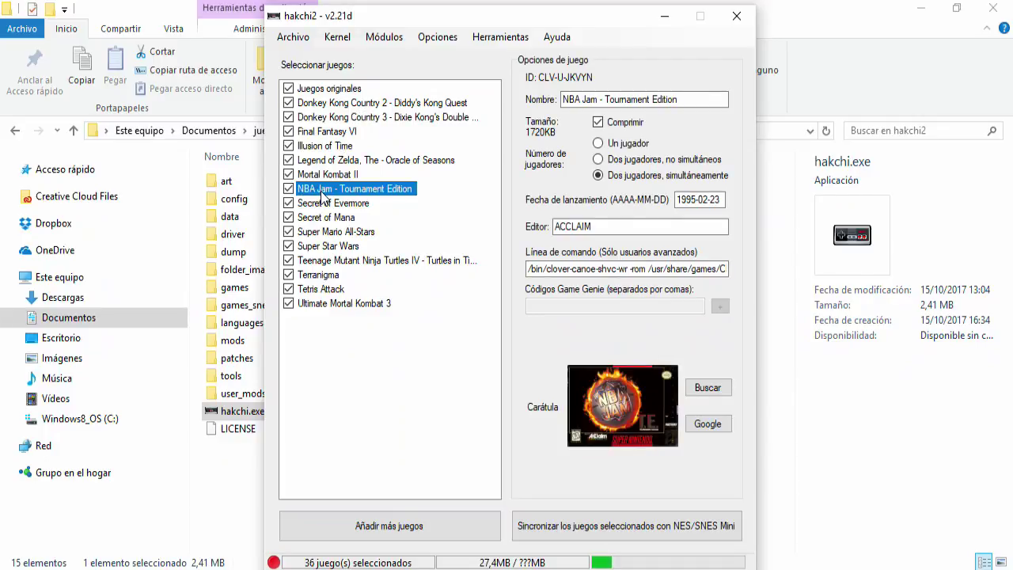
pyautogui.click(342, 219)
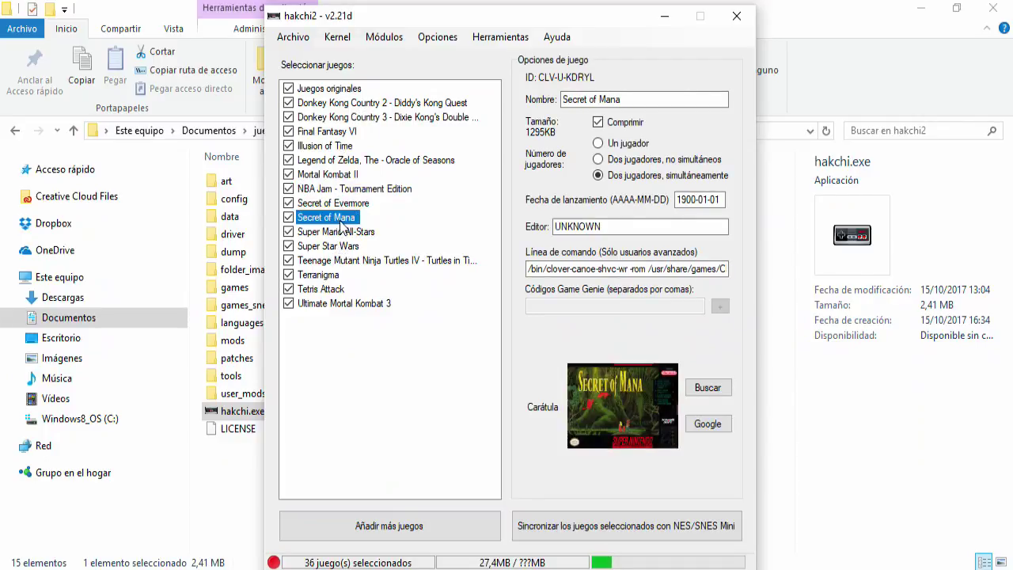
pyautogui.press('i')
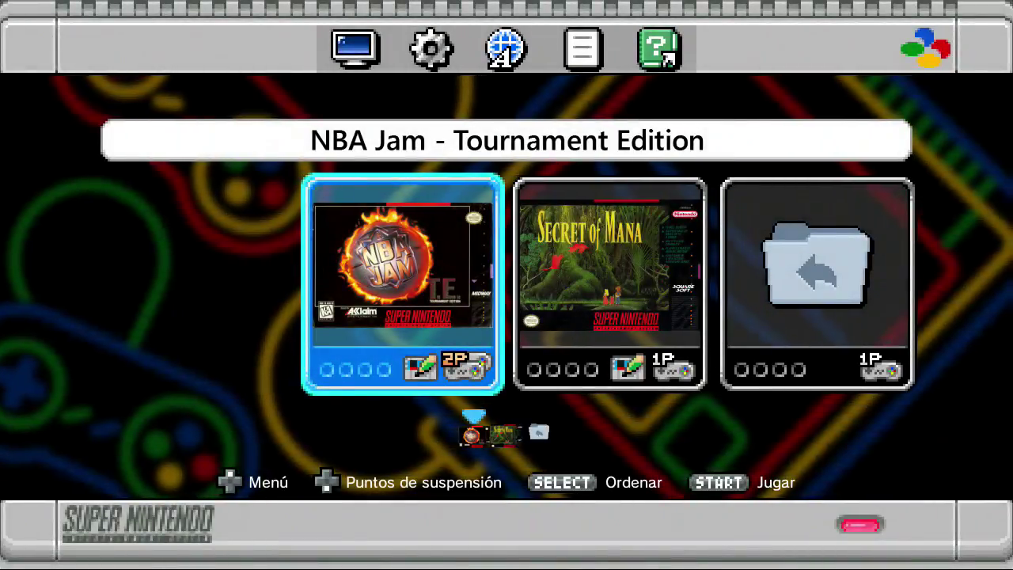
# Step: Look through the added games on the console and launch NBA Jam - Tournament Edition to its main menu
pyautogui.press('Right')
pyautogui.press('Right')
pyautogui.press('Left')
pyautogui.press('Left')
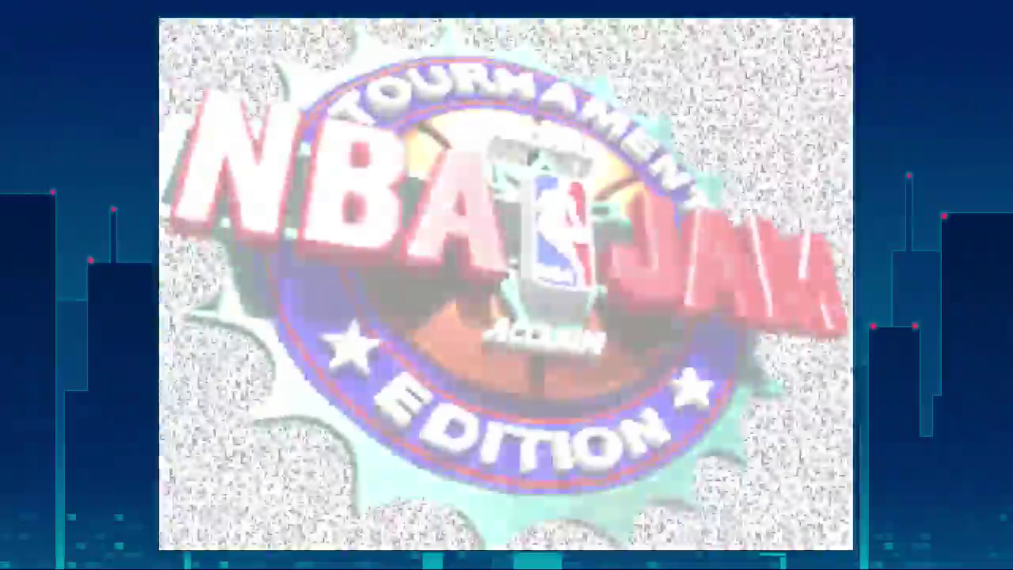
pyautogui.press('Return')
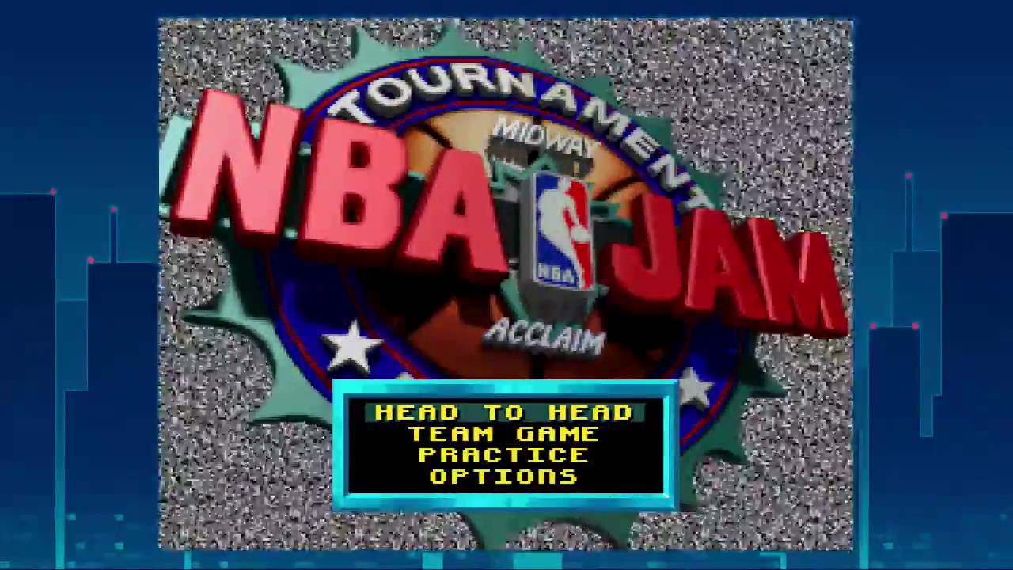
# Step: Choose a Head to Head game and decline entering initials for record keeping
pyautogui.press('Return')
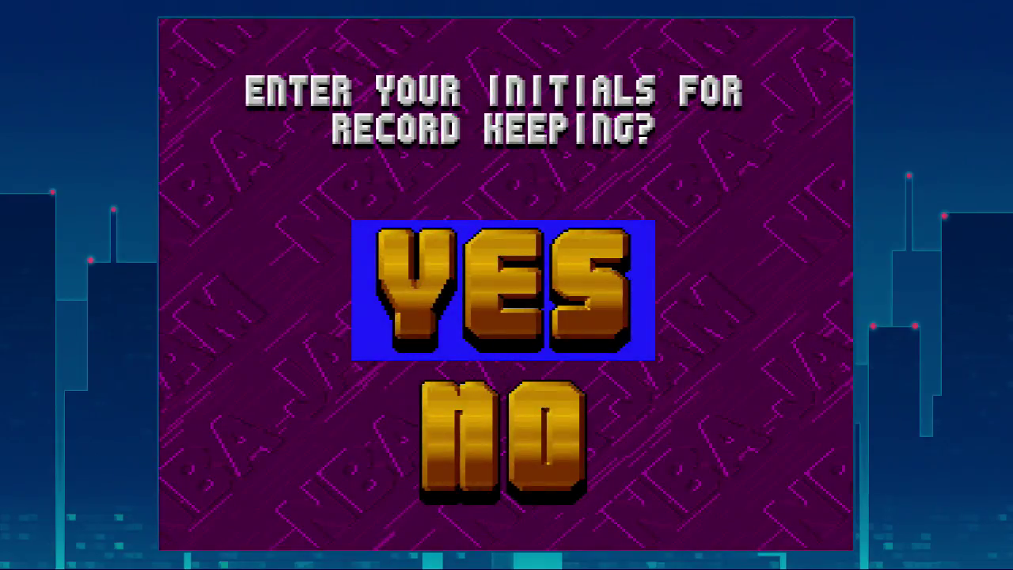
pyautogui.press('Down')
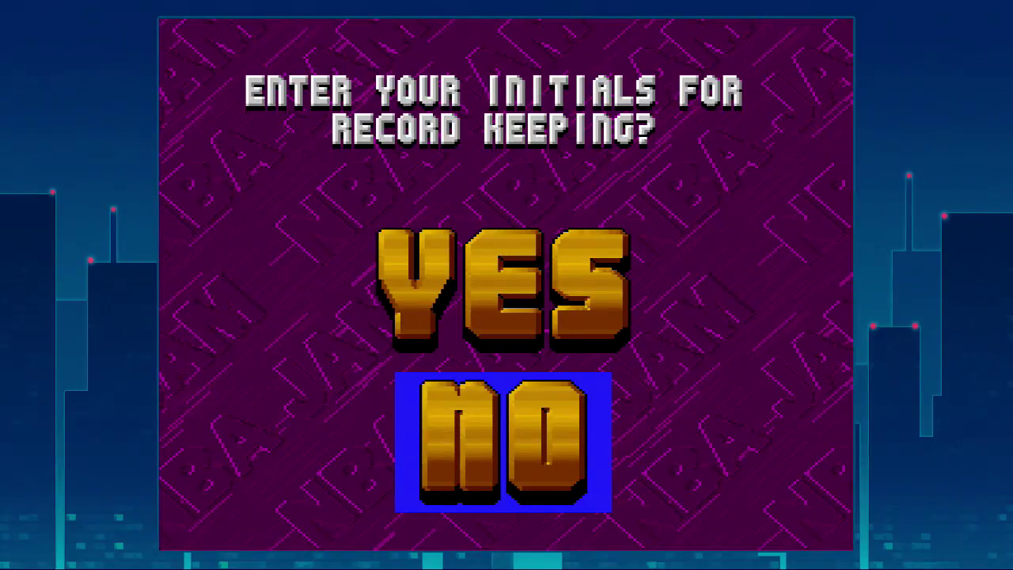
pyautogui.press('Return')
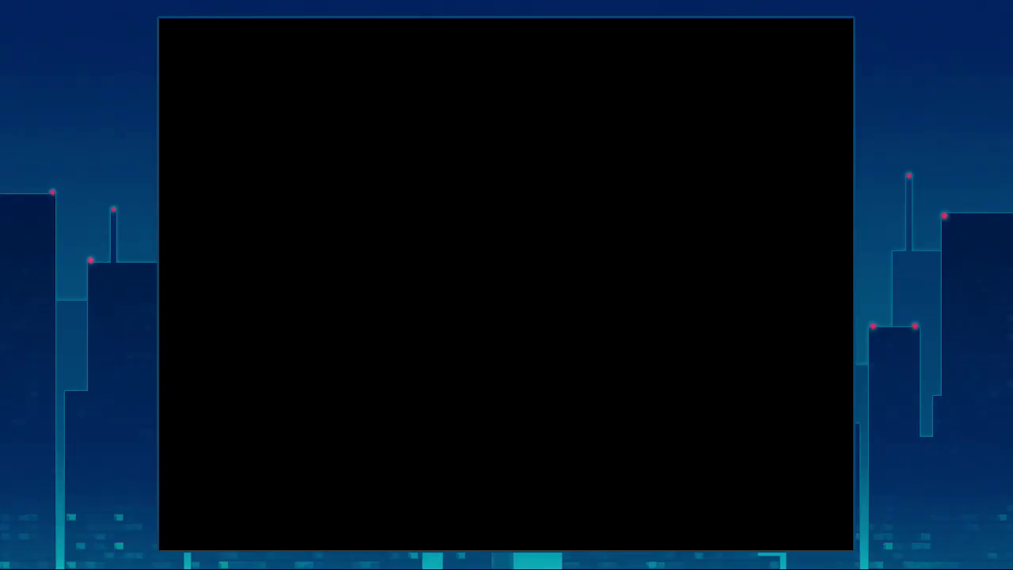
# Step: Browse the West and East teams and select Chicago for the match
pyautogui.press('Right')
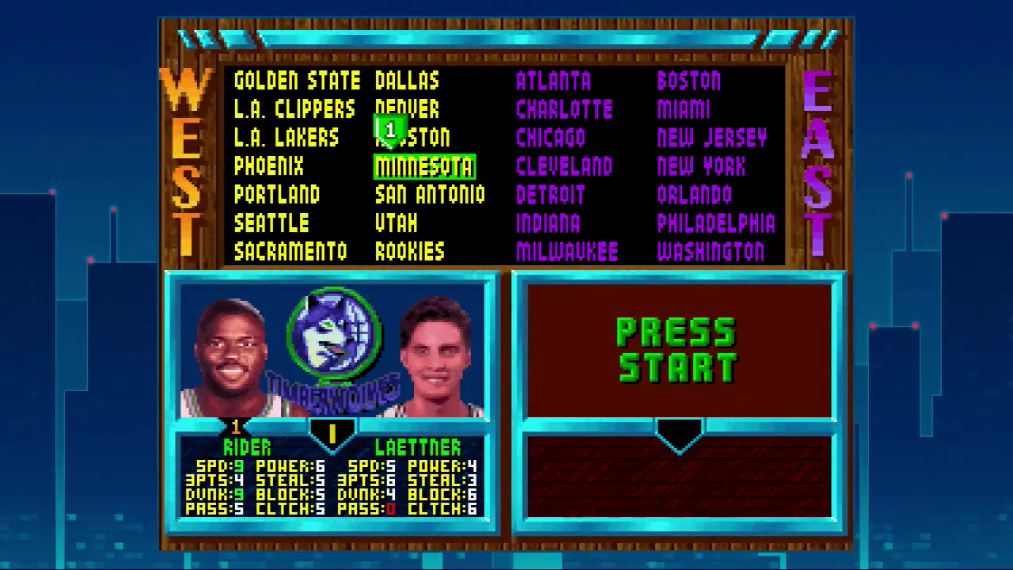
pyautogui.press('Down')
pyautogui.press('Left')
pyautogui.press('Up')
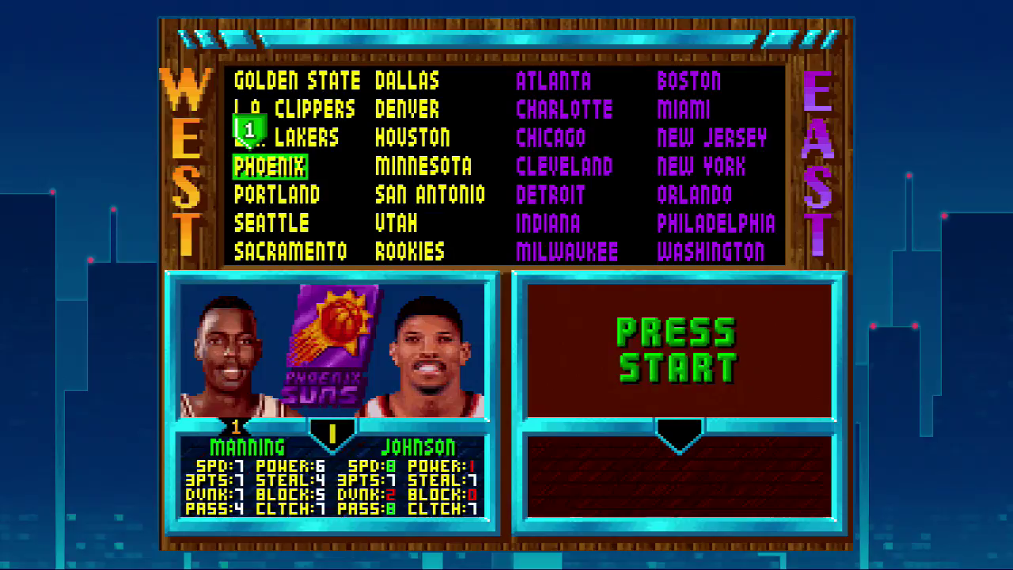
pyautogui.press('Down')
pyautogui.press('Down')
pyautogui.press('Up')
pyautogui.press('Up')
pyautogui.press('Up')
pyautogui.press('Up')
pyautogui.press('Down')
pyautogui.press('Down')
pyautogui.press('Right')
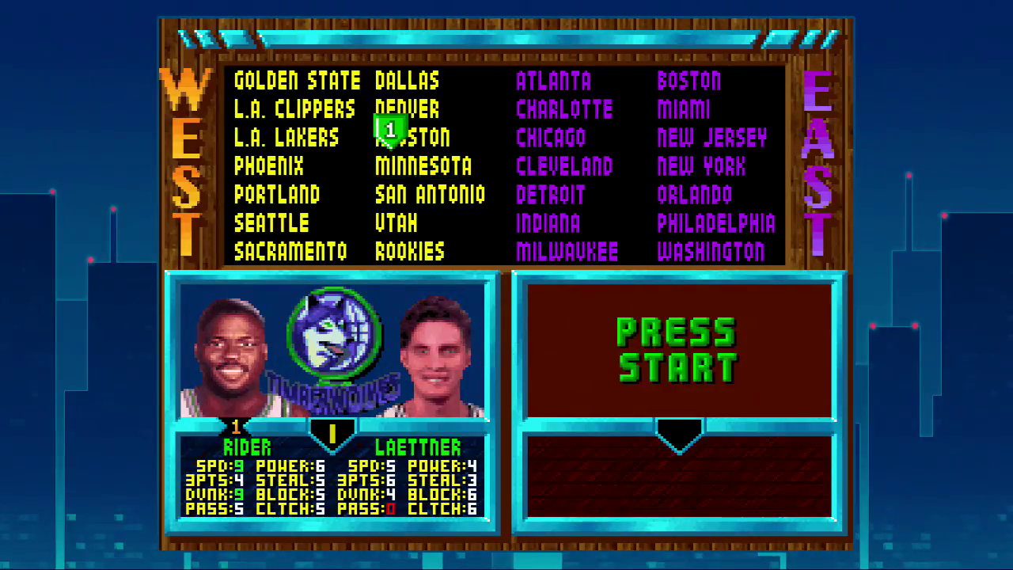
pyautogui.press('Right')
pyautogui.press('Up')
pyautogui.press('Return')
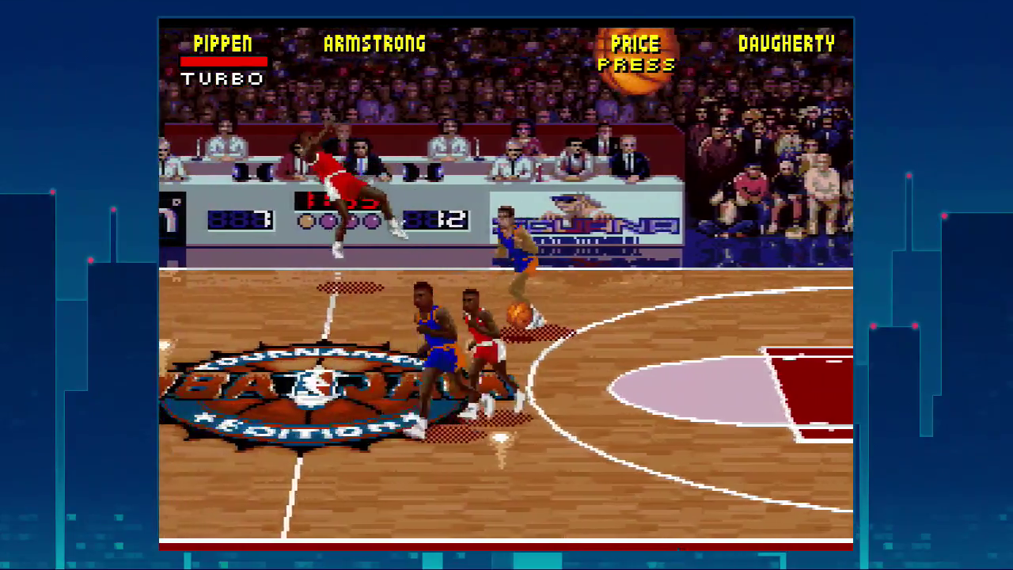
# Step: Pause the NBA Jam match and quit it
pyautogui.press('Return')
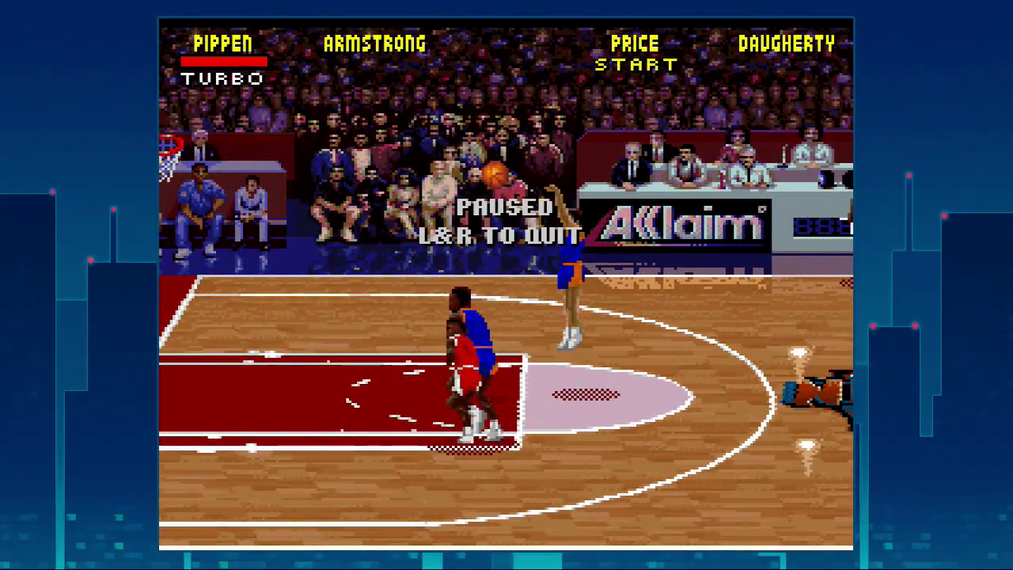
pyautogui.hotkey('q', 'w')
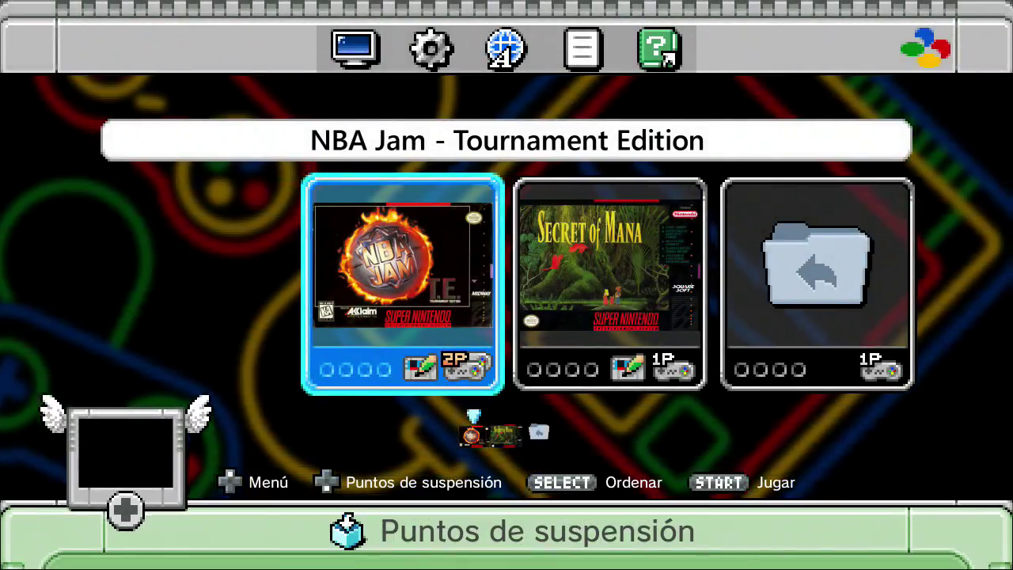
# Step: Launch Secret of Mana from the console's game list and choose Nuevo Juego
pyautogui.press('Right')
pyautogui.press('Return')
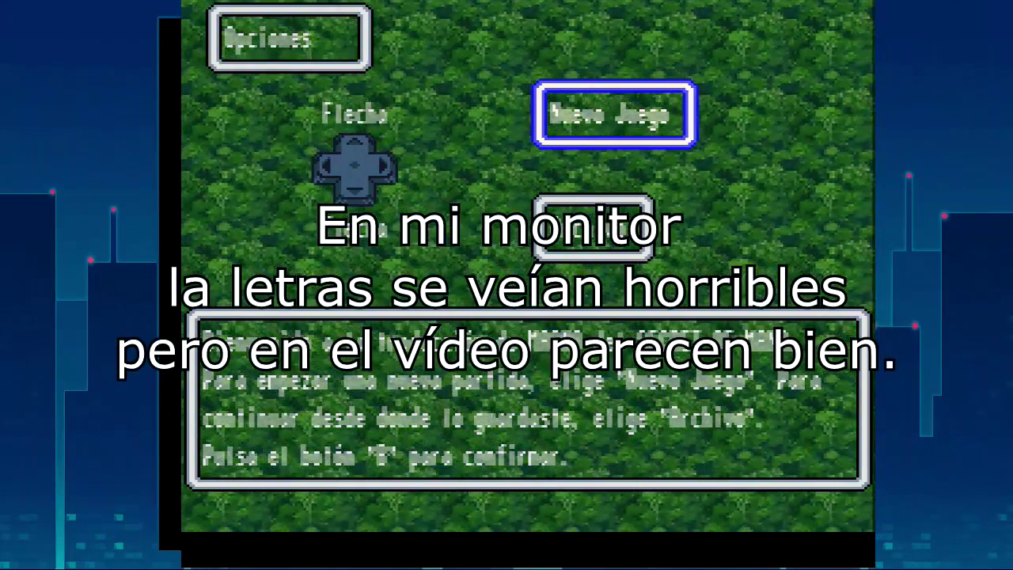
pyautogui.press('Return')
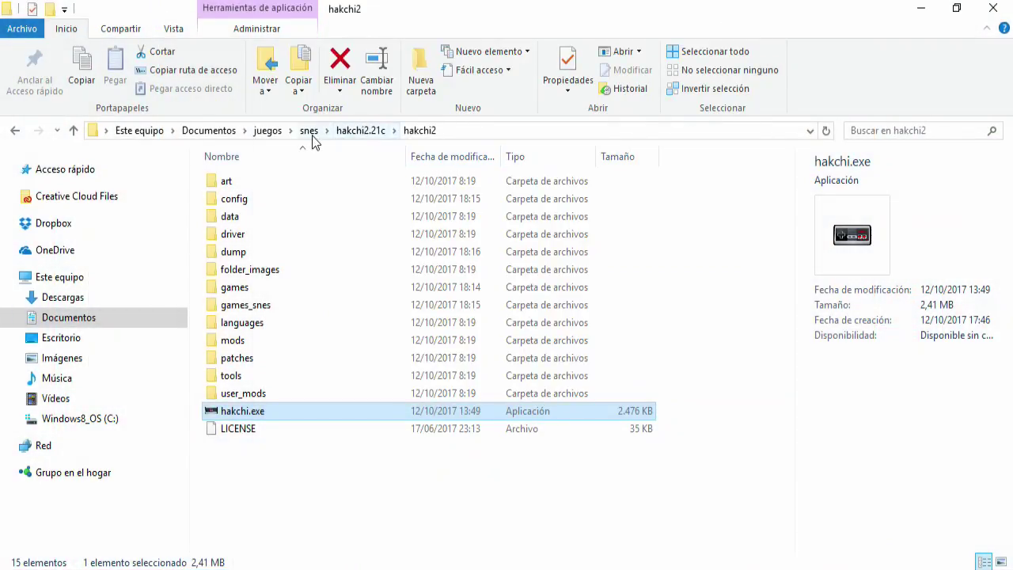
# Step: Review the retroarch-clover install instructions on GitHub and load retroarch_with_cores.zip from the snes folder into hakchi2
pyautogui.click(311, 133)
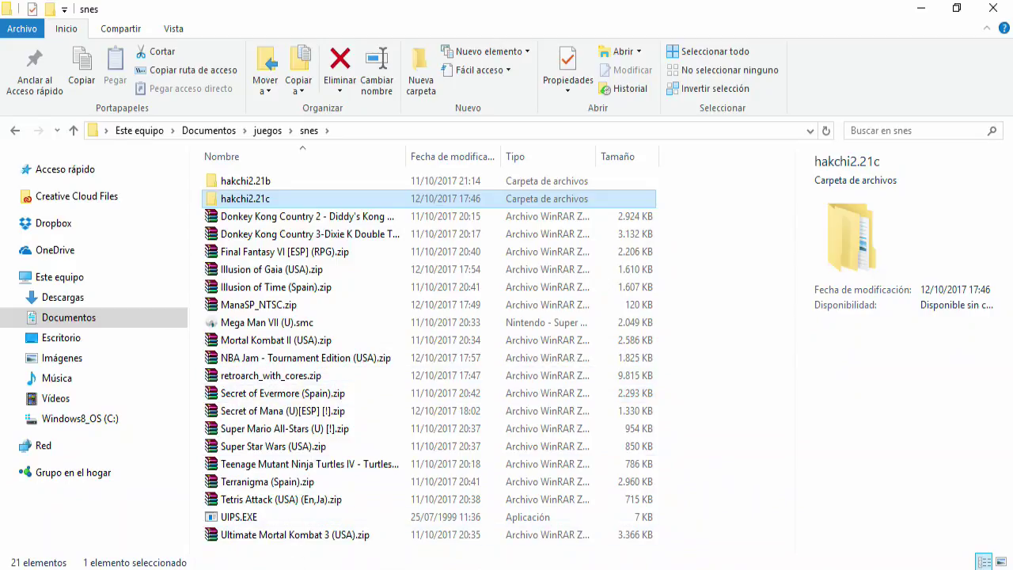
pyautogui.hotkey('alt', 'Tab')
pyautogui.scroll(-4, 513, 183)
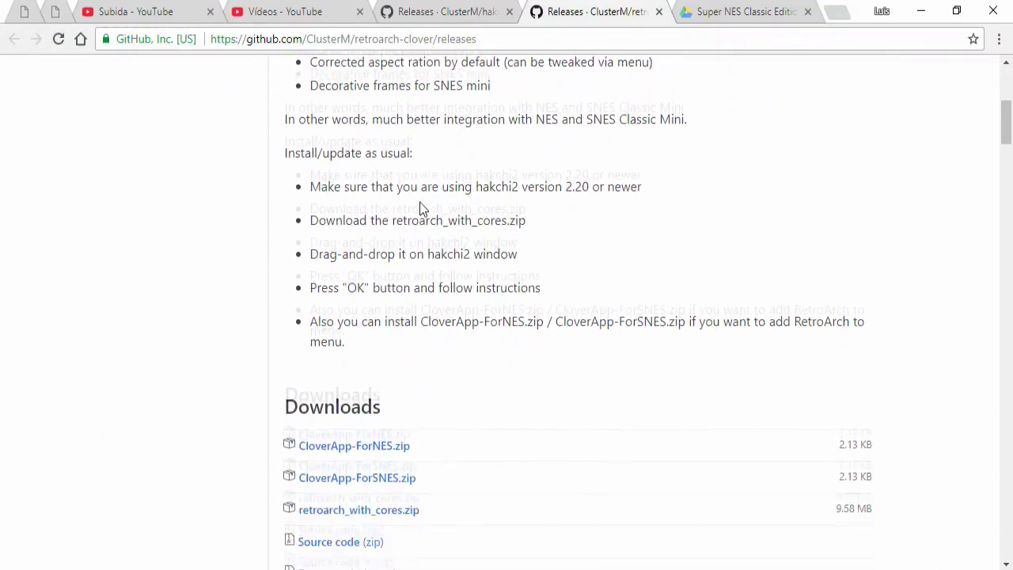
pyautogui.scroll(6, 430, 198)
pyautogui.scroll(-5, 429, 208)
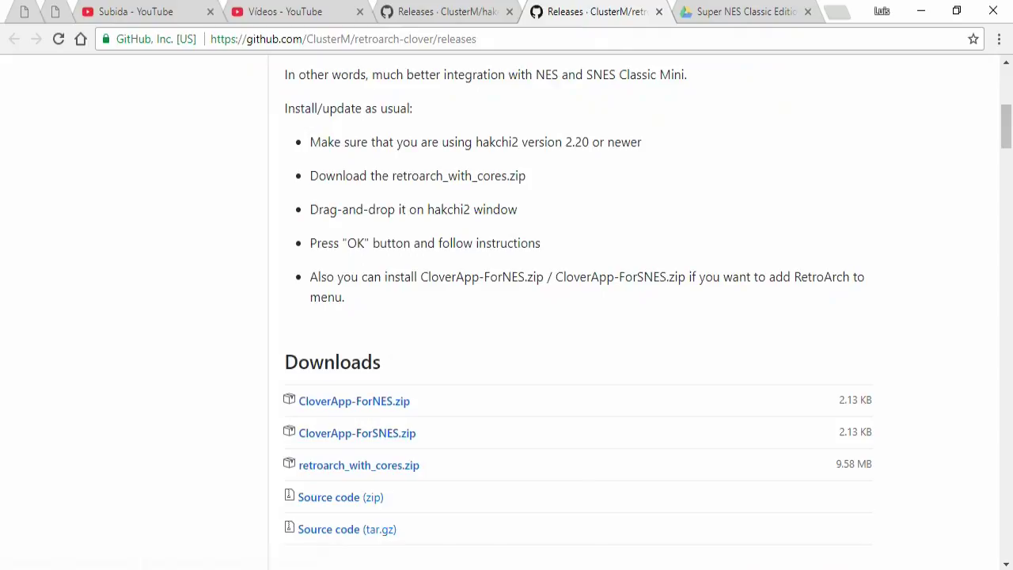
pyautogui.hotkey('alt', 'Tab')
pyautogui.moveTo(289, 382); pyautogui.dragTo(484, 225)
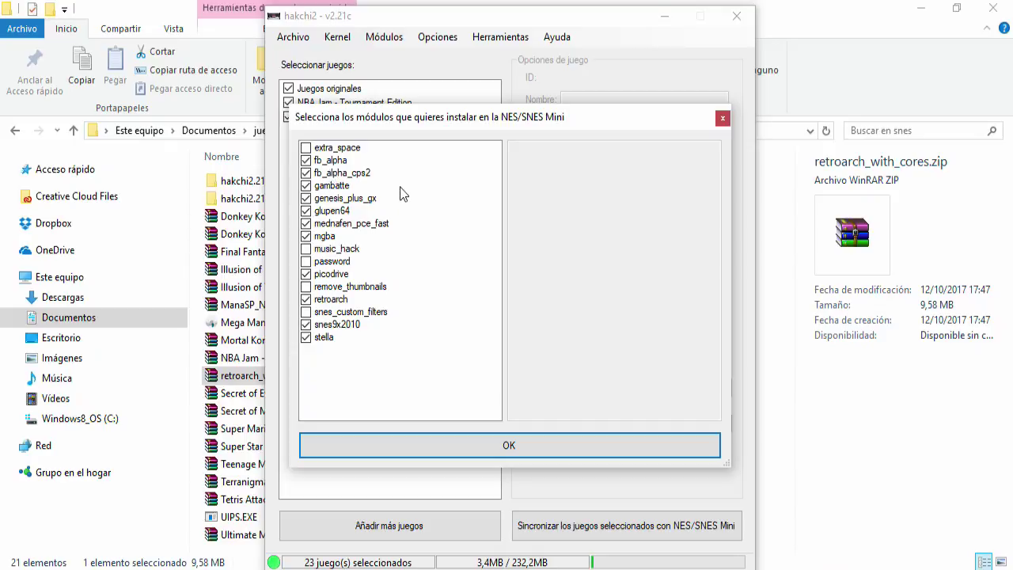
# Step: Exclude the picodrive, mgba and mednafen_pce_fast modules from the installation after checking each one's description
pyautogui.click(319, 274)
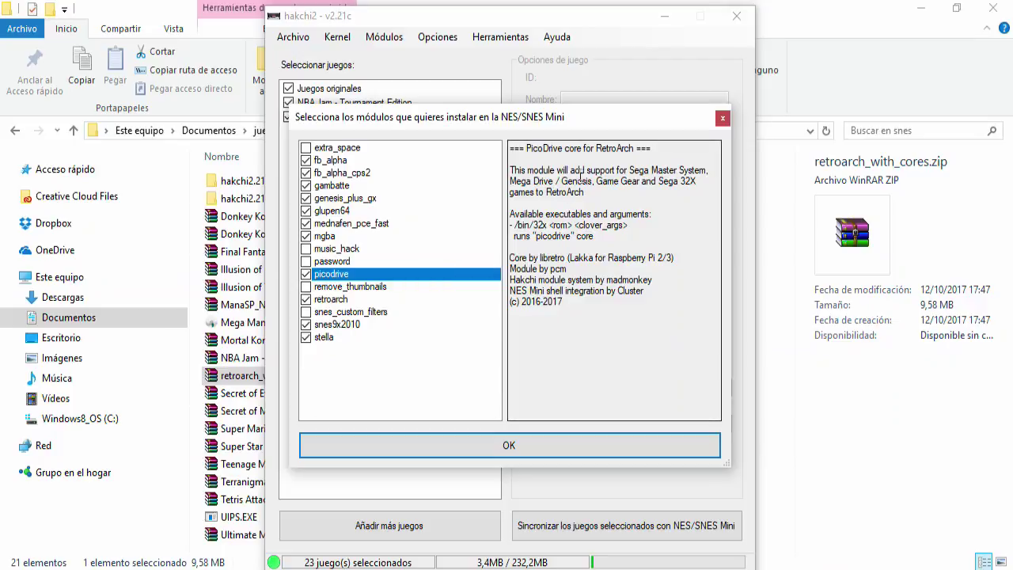
pyautogui.click(307, 274)
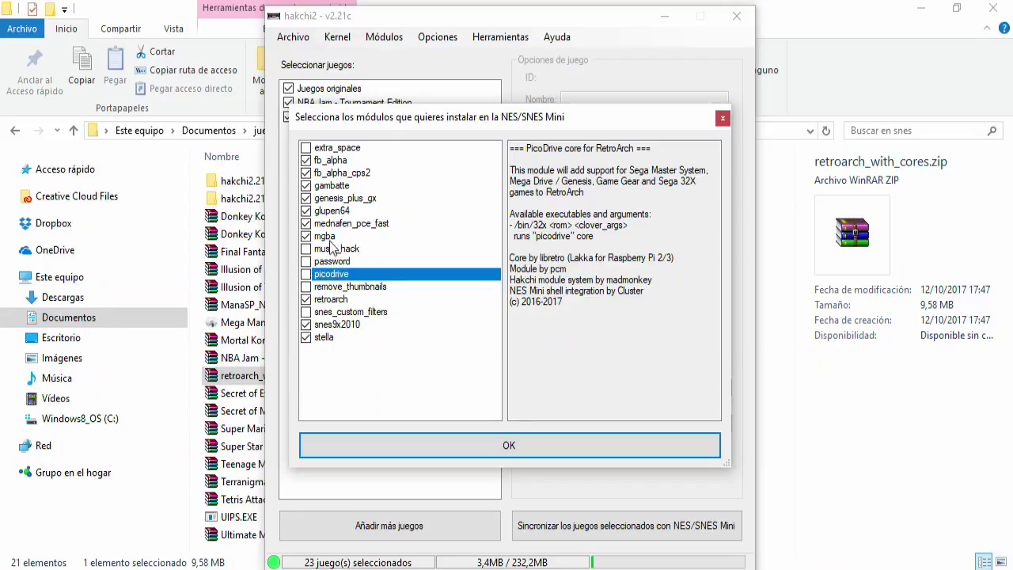
pyautogui.click(328, 237)
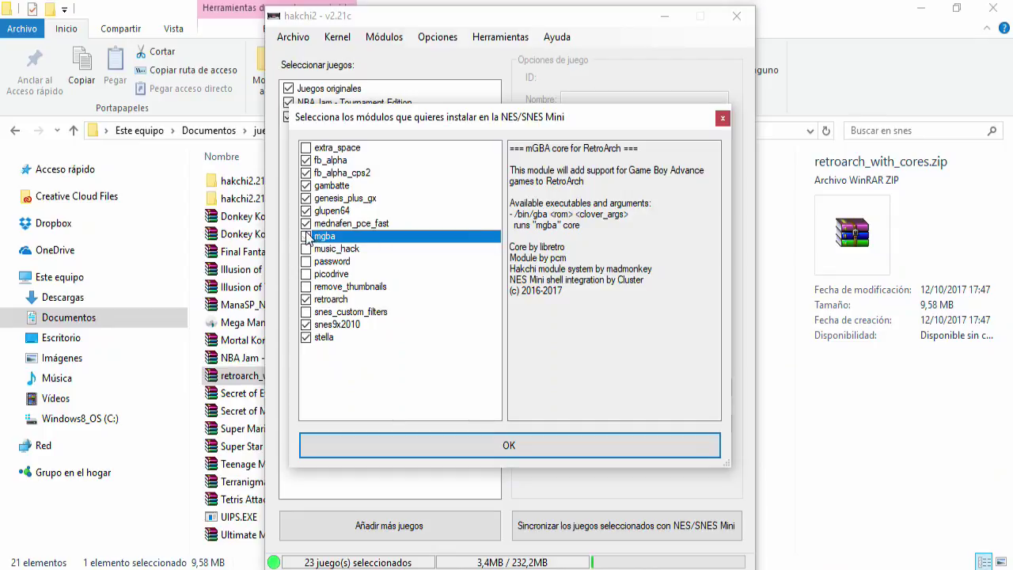
pyautogui.click(306, 237)
pyautogui.click(317, 225)
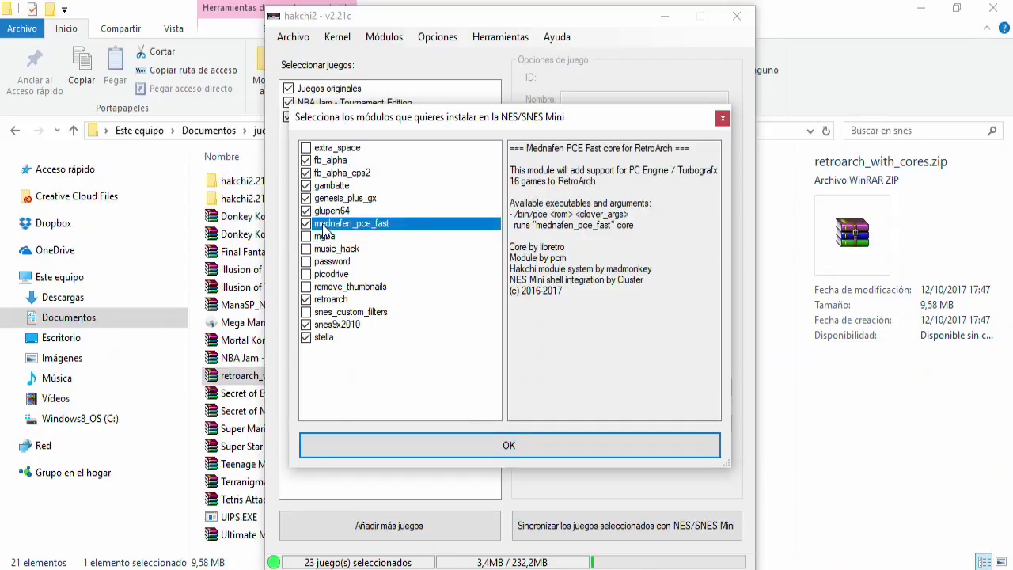
pyautogui.click(306, 224)
# Step: Exclude the glupen64, genesis_plus_gx and gambatte modules from the installation after checking their descriptions
pyautogui.click(329, 212)
pyautogui.click(305, 211)
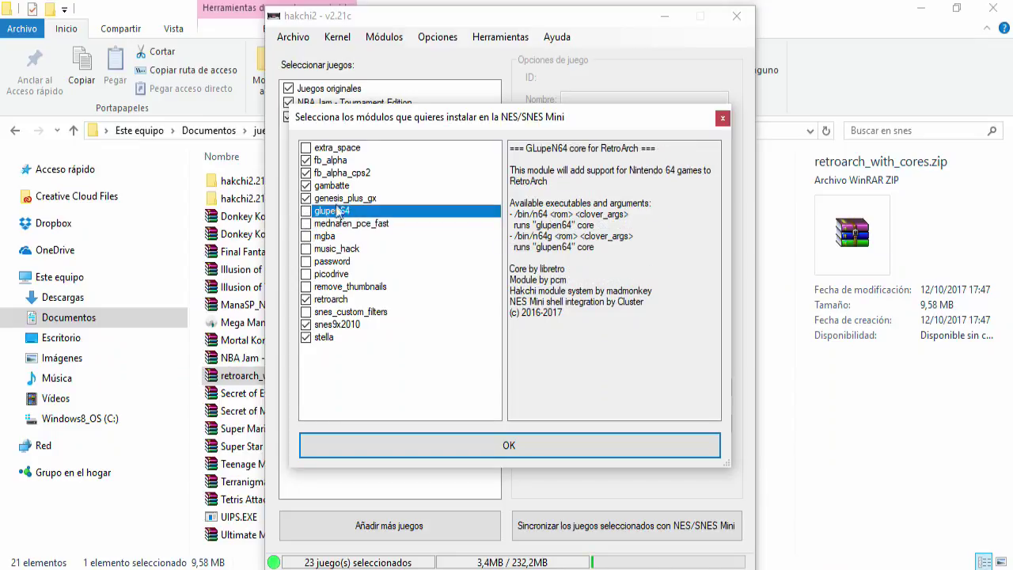
pyautogui.click(322, 200)
pyautogui.click(305, 198)
pyautogui.click(320, 186)
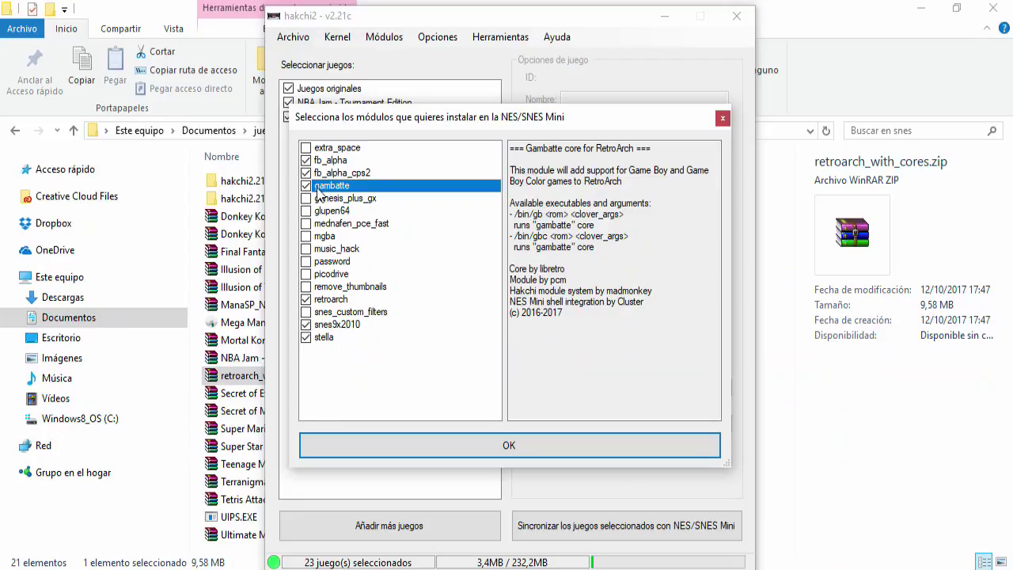
pyautogui.click(305, 186)
# Step: Exclude the arcade core modules fb_alpha_cps2 and fb_alpha from the installation
pyautogui.click(329, 173)
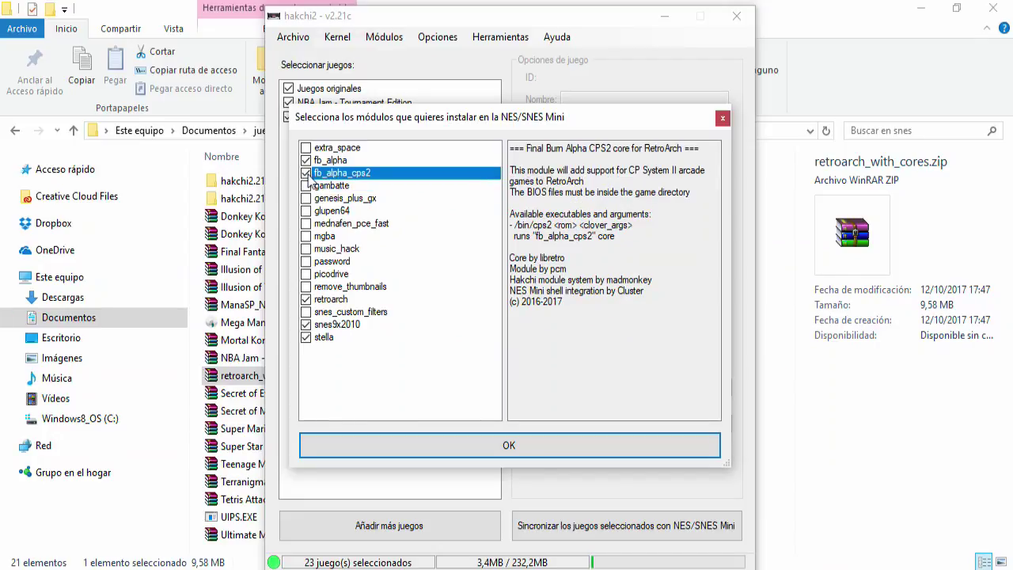
pyautogui.click(305, 174)
pyautogui.click(329, 161)
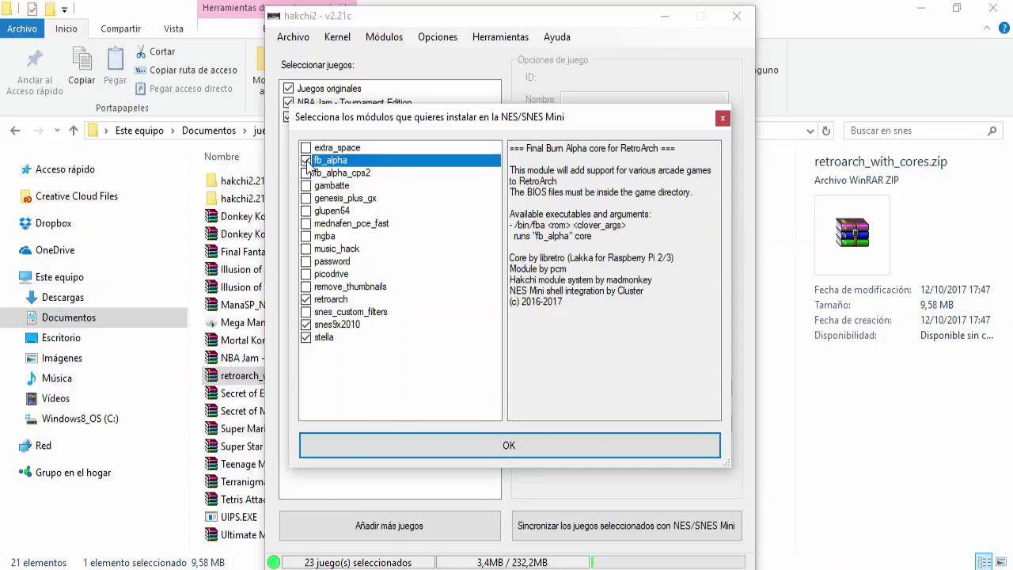
pyautogui.click(305, 161)
# Step: Exclude stella as well and install the remaining retroarch and snes9x2010 modules on the console
pyautogui.click(333, 301)
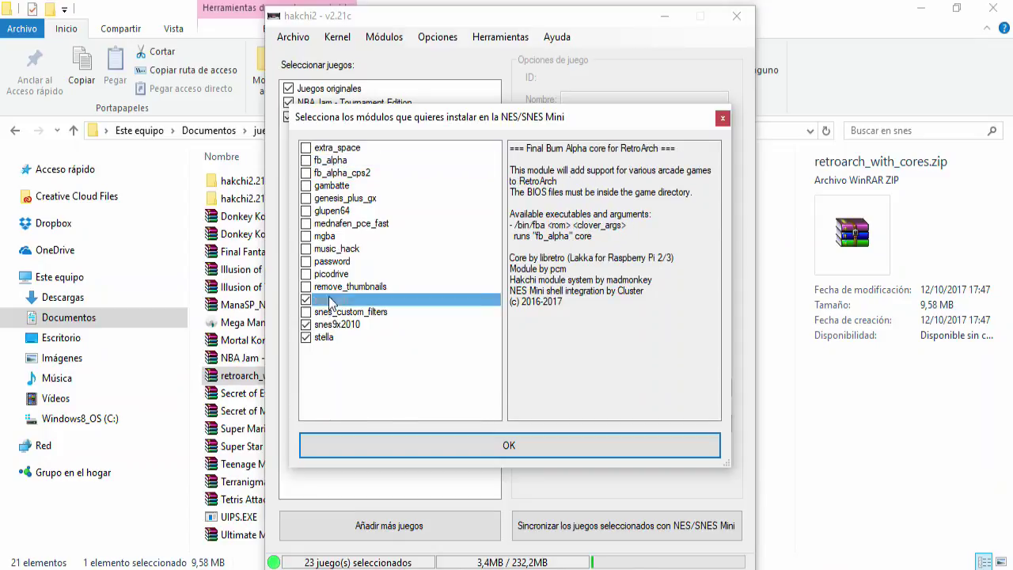
pyautogui.click(348, 328)
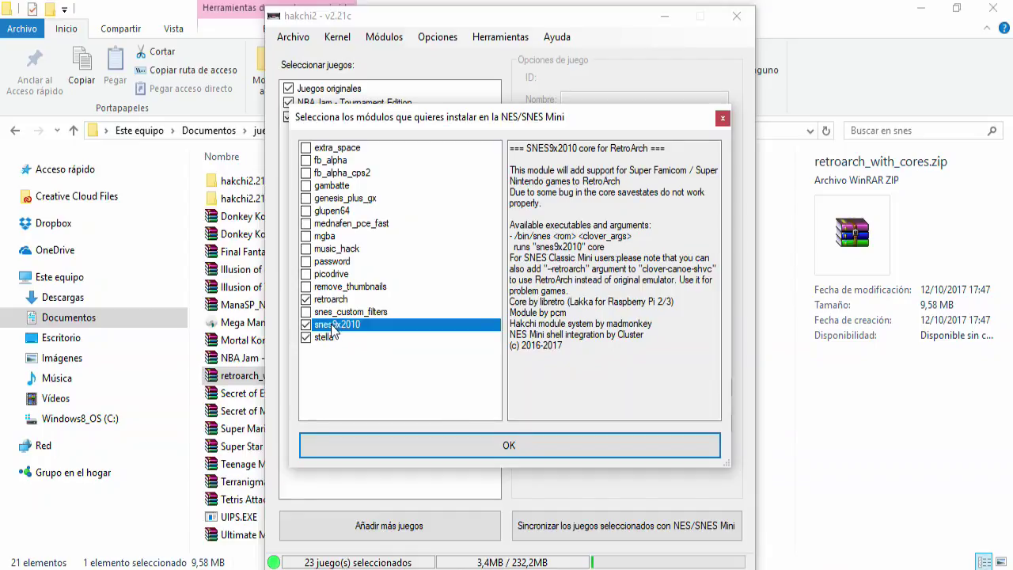
pyautogui.click(327, 338)
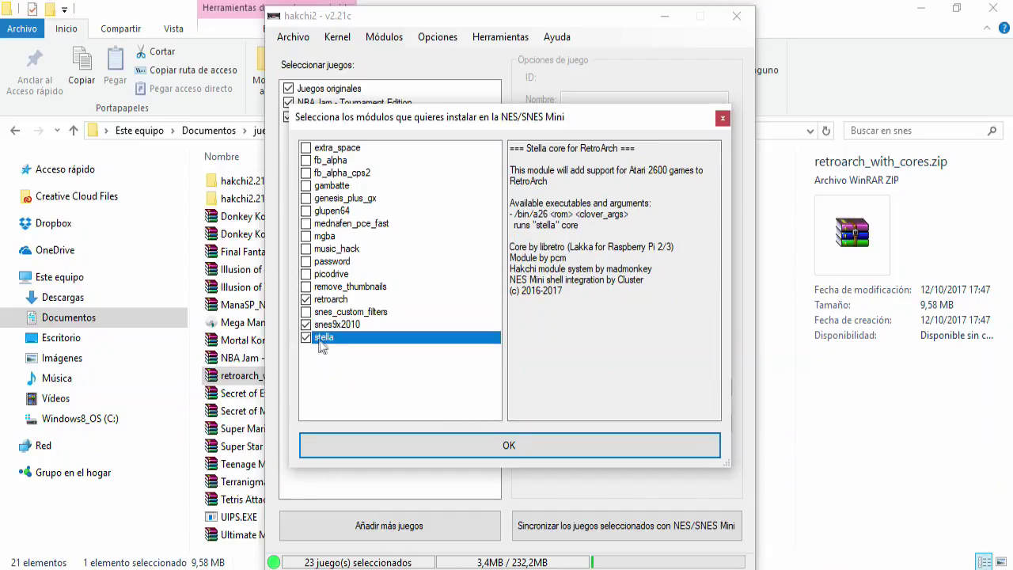
pyautogui.click(306, 338)
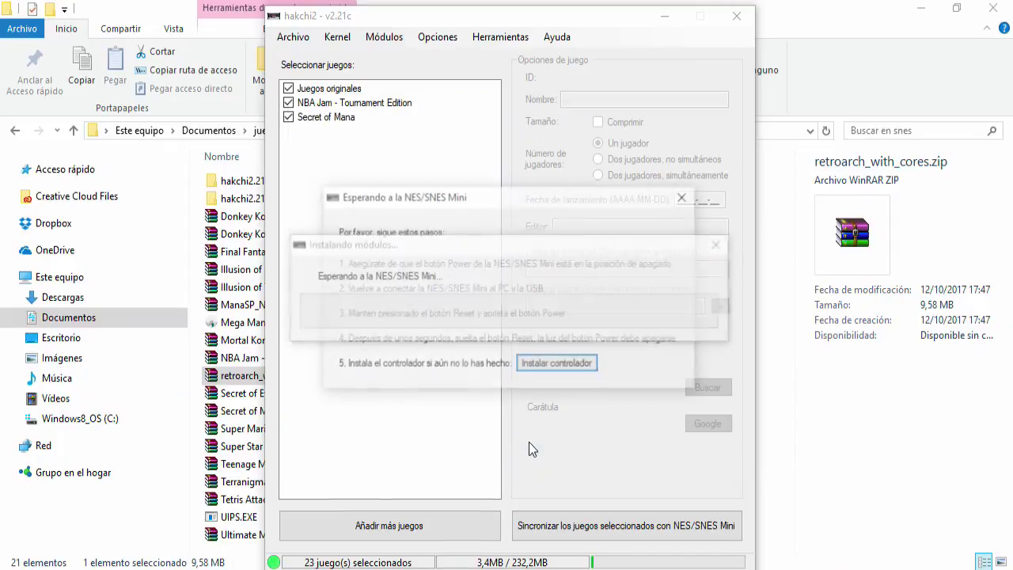
pyautogui.click(530, 445)
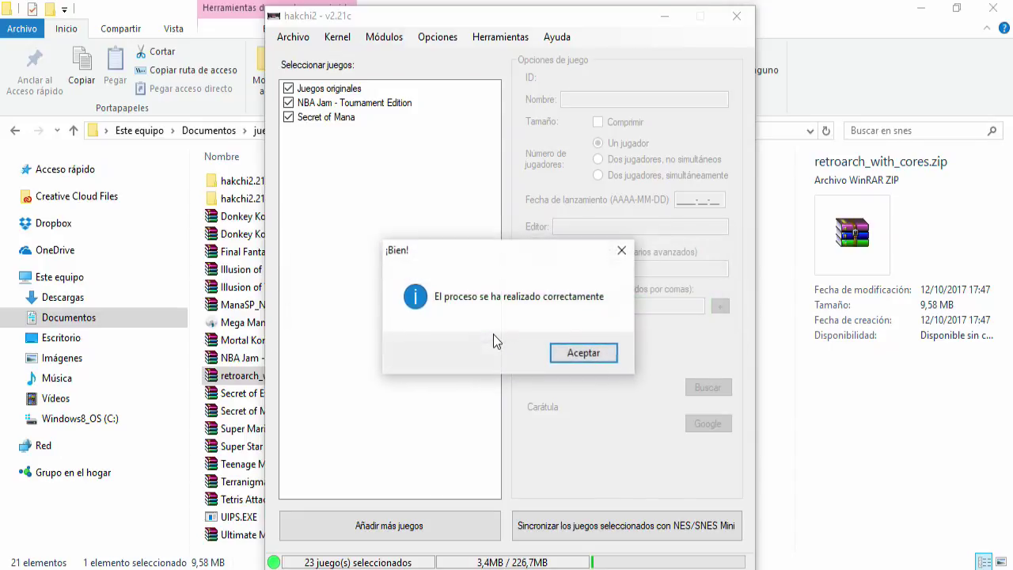
pyautogui.click(583, 352)
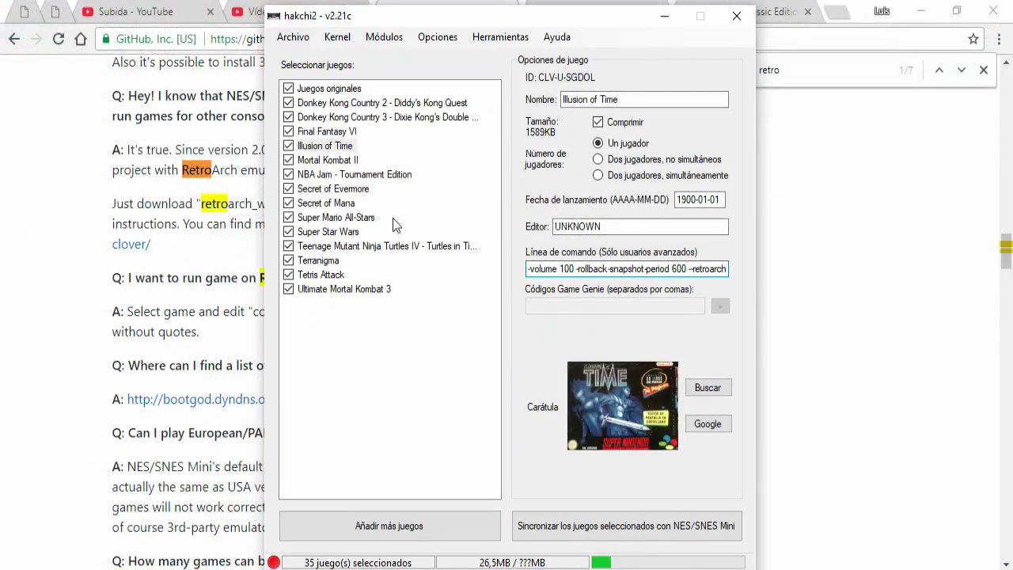
# Step: Append --retroarch to the end of Secret of Mana's command line
pyautogui.click(341, 204)
pyautogui.click(661, 269)
pyautogui.press('End')
pyautogui.write('--retroarch')
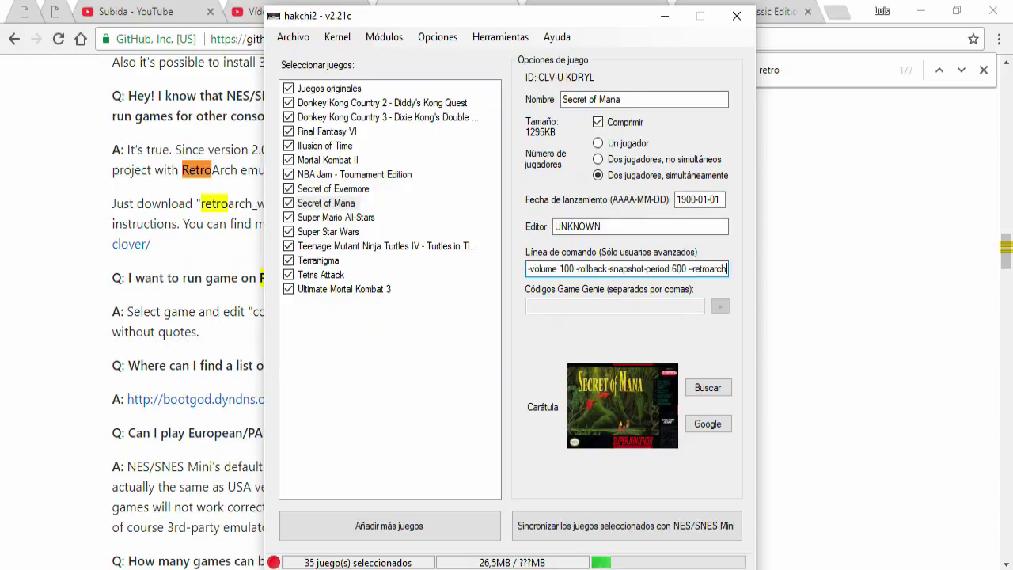
# Step: Append --retroarch to the end of Terranigma's command line
pyautogui.click(343, 264)
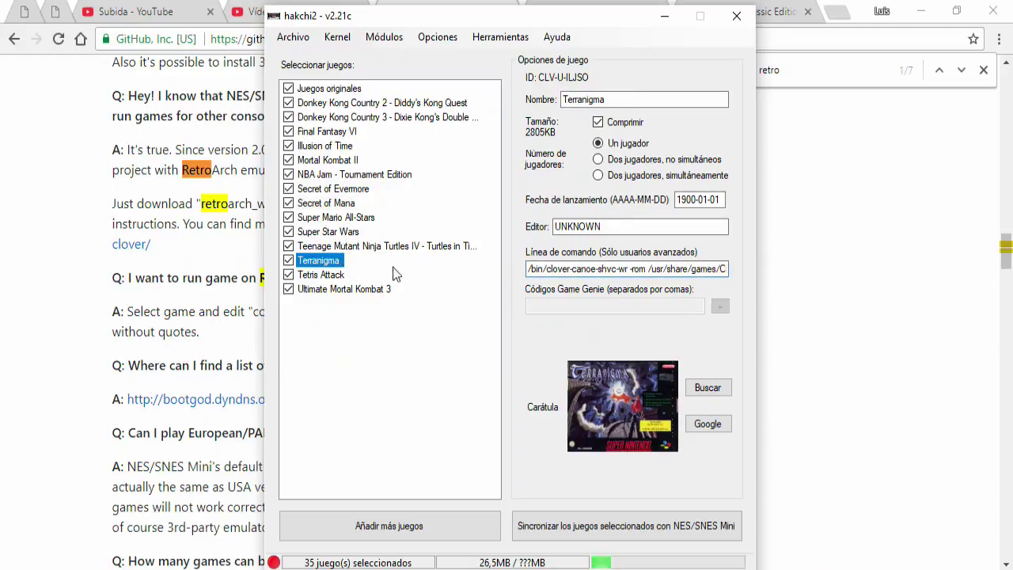
pyautogui.click(631, 269)
pyautogui.press('End')
pyautogui.write('--retroarch')
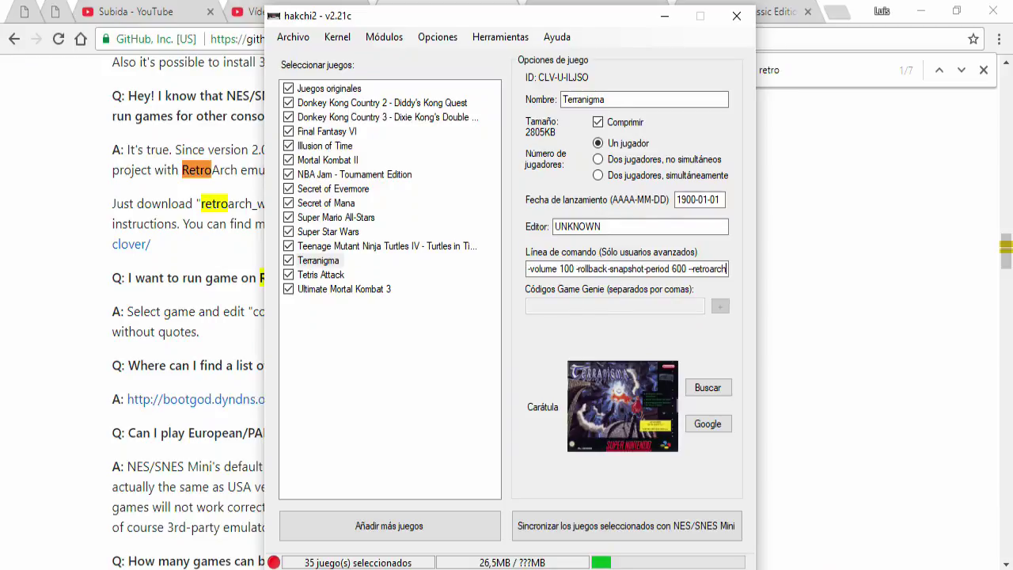
# Step: Append --retroarch to Secret of Evermore's command line and synchronize the selected games with the console
pyautogui.click(360, 190)
pyautogui.click(671, 270)
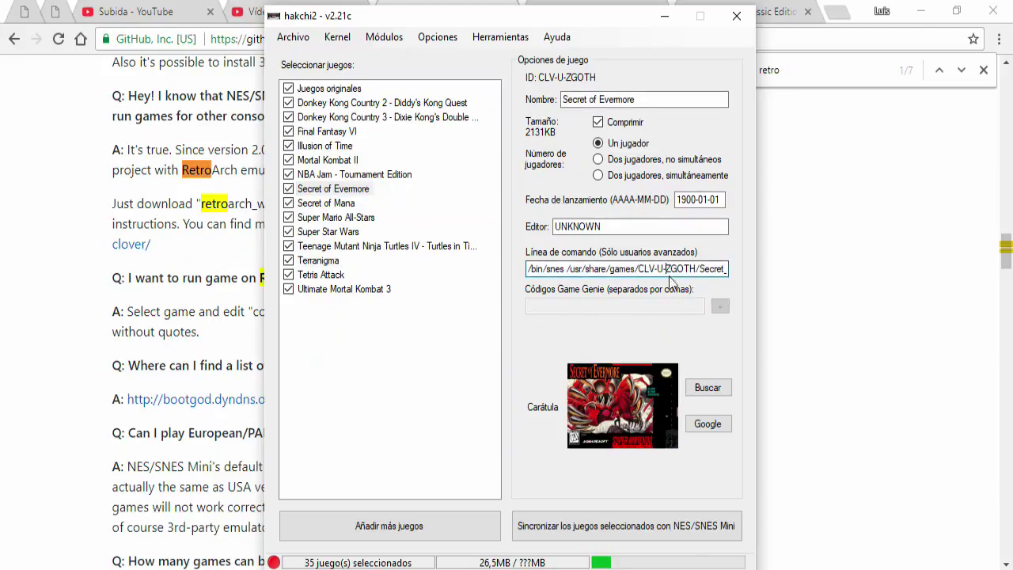
pyautogui.press('End')
pyautogui.write('--retroarch')
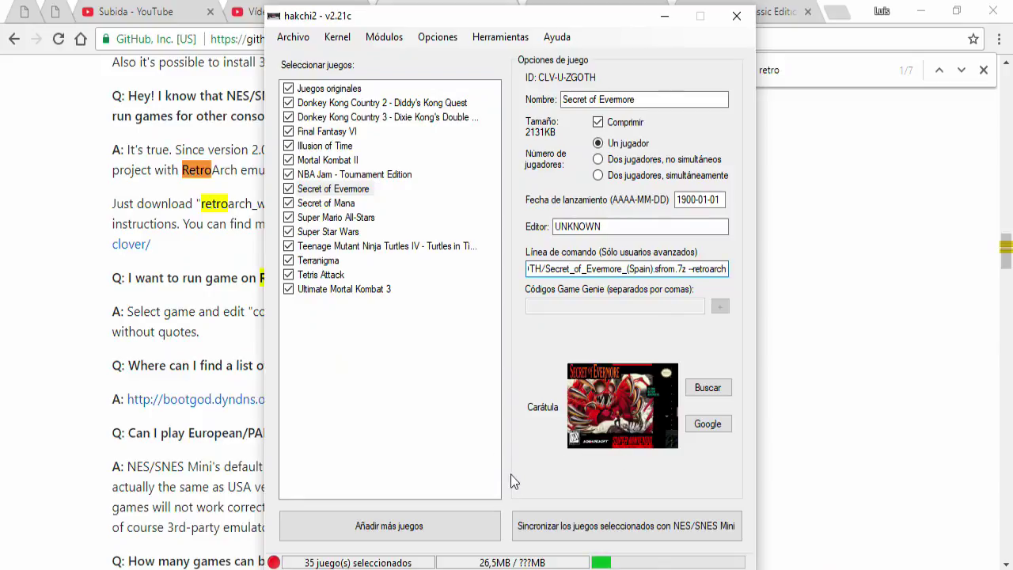
pyautogui.click(554, 543)
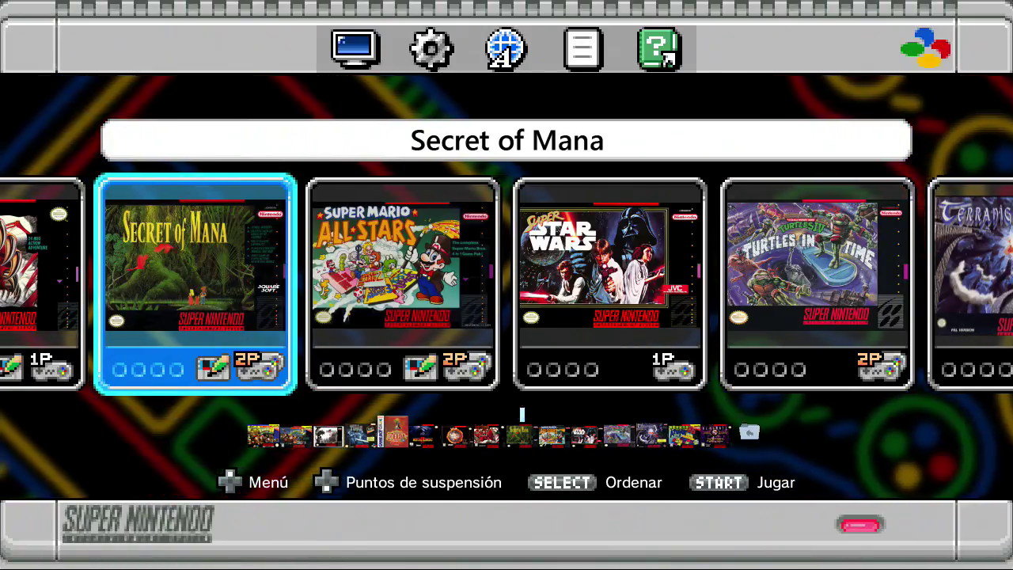
# Step: Open the console's Visualización settings and set the display mode to Resolución original
pyautogui.press('Up')
pyautogui.press('Return')
pyautogui.press('Left')
pyautogui.press('Right')
pyautogui.press('Right')
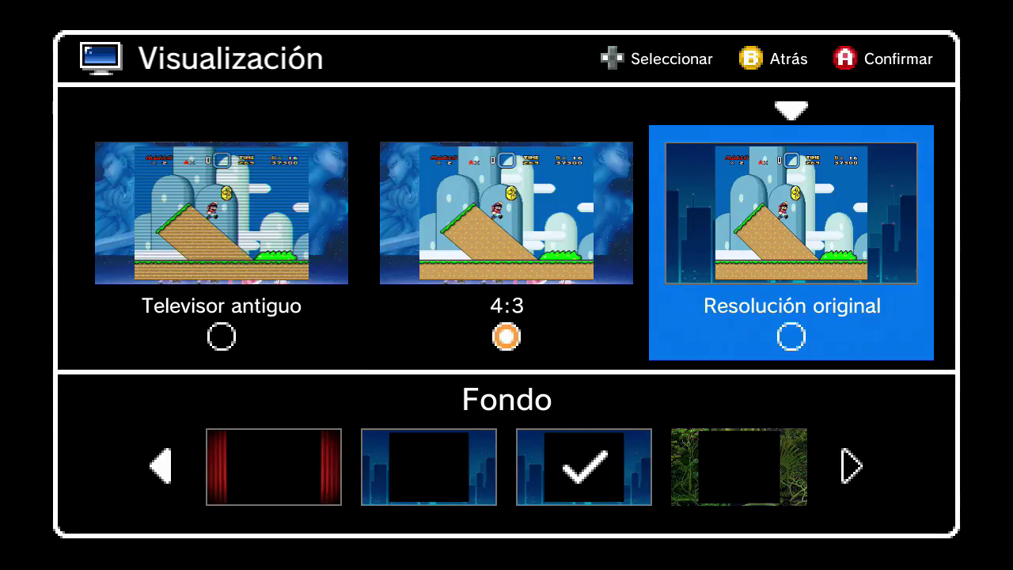
pyautogui.press('Left')
pyautogui.press('Right')
pyautogui.press('Return')
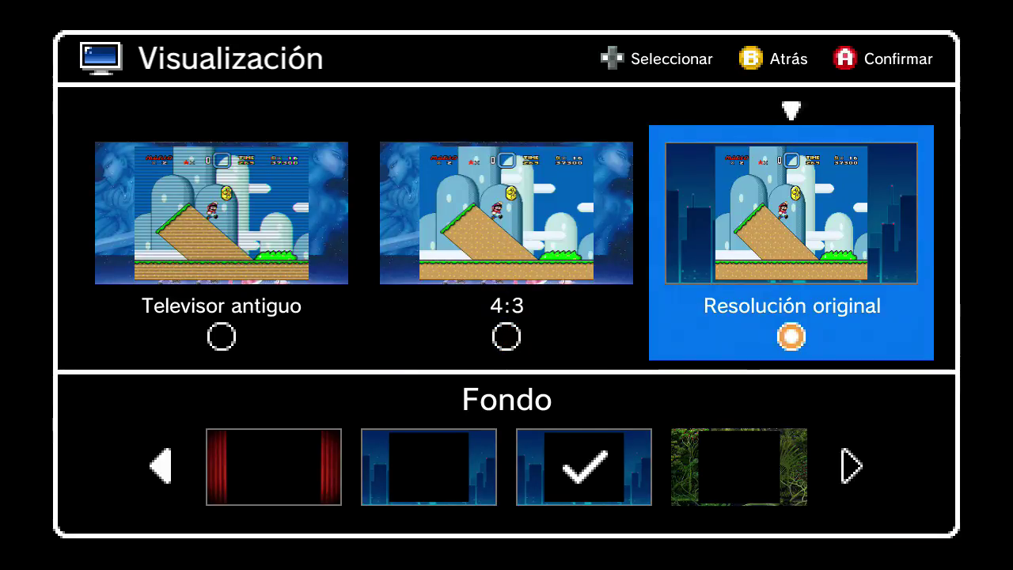
# Step: Compare the display modes by switching repeatedly between 4:3 and Resolución original
pyautogui.press('Left')
pyautogui.press('Return')
pyautogui.press('Right')
pyautogui.press('Return')
pyautogui.press('Left')
pyautogui.press('Return')
pyautogui.press('Right')
pyautogui.press('Return')
pyautogui.press('Left')
pyautogui.press('Return')
pyautogui.press('Right')
pyautogui.press('Return')
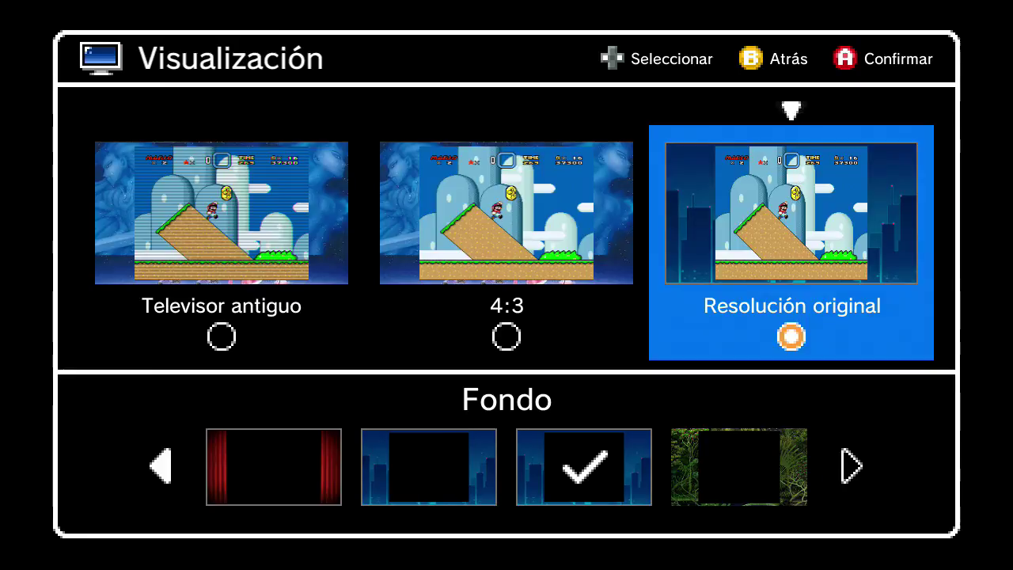
# Step: Set the display mode to 4:3, leave the Visualización settings and reopen them
pyautogui.press('Left')
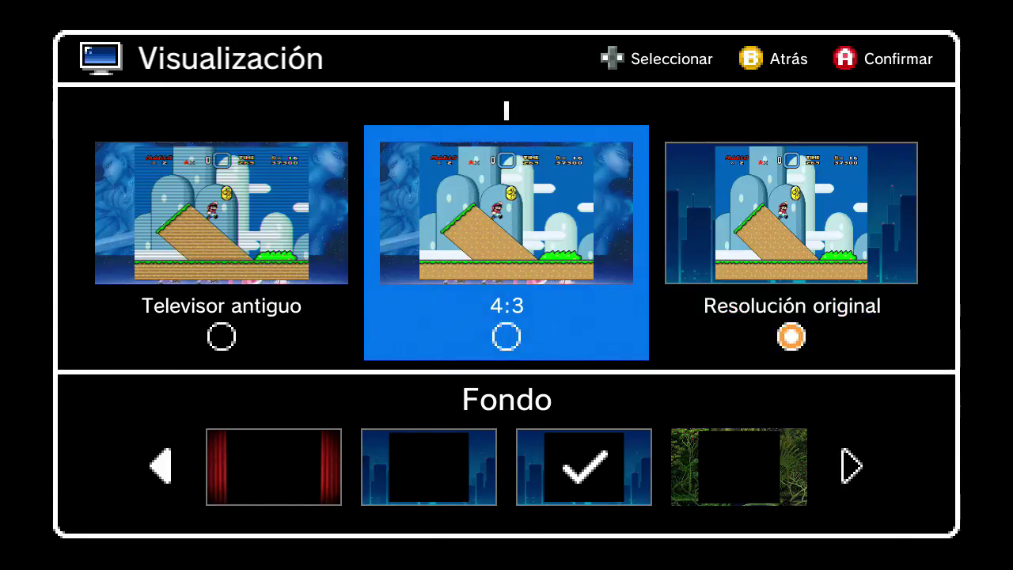
pyautogui.press('Return')
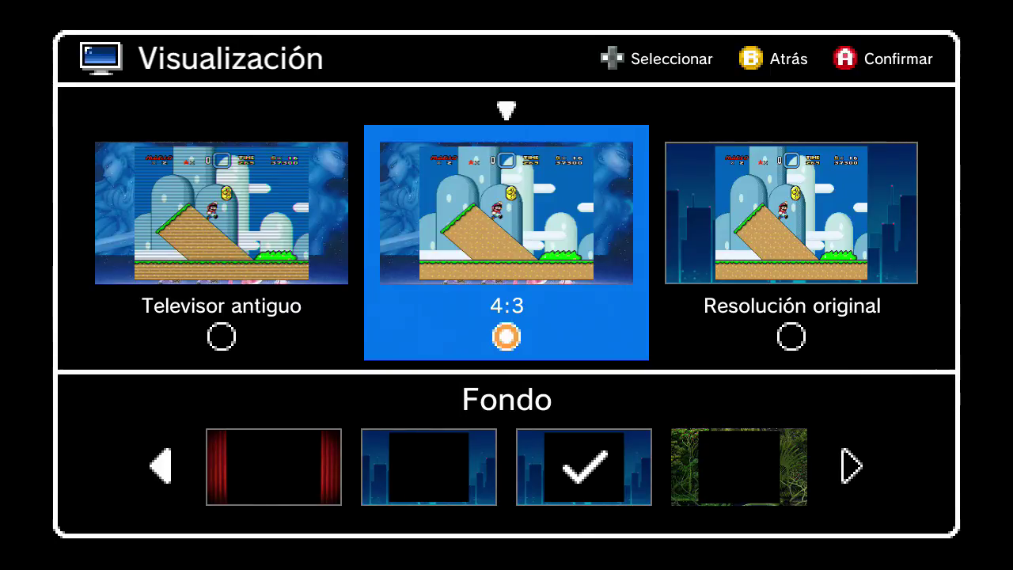
pyautogui.press('Escape')
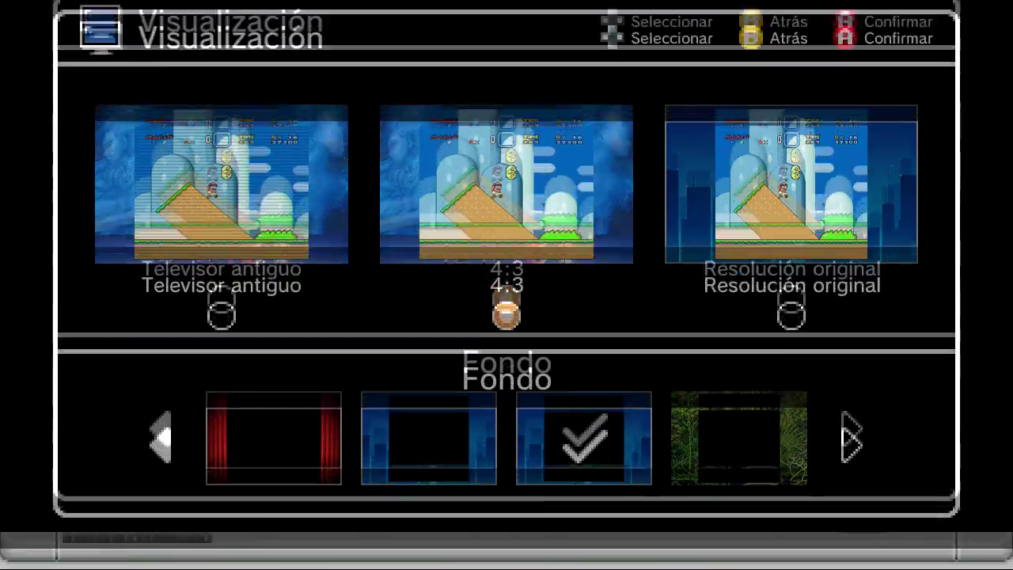
pyautogui.press('Return')
# Step: Choose the green jungle frame as the Fondo around the game picture
pyautogui.press('Down')
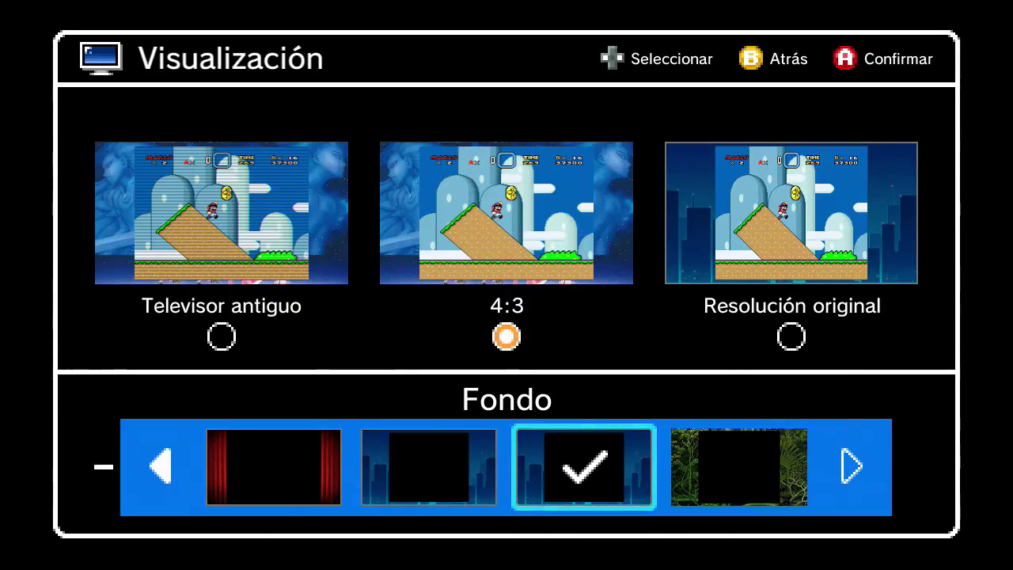
pyautogui.press('Up')
pyautogui.press('Right')
pyautogui.press('Left')
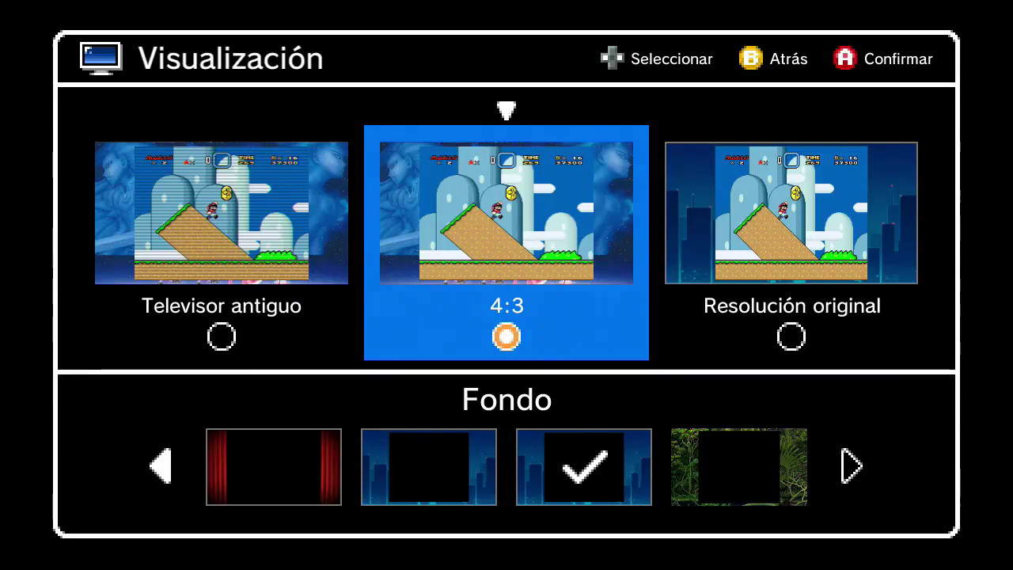
pyautogui.press('Down')
pyautogui.press('Right')
pyautogui.press('Return')
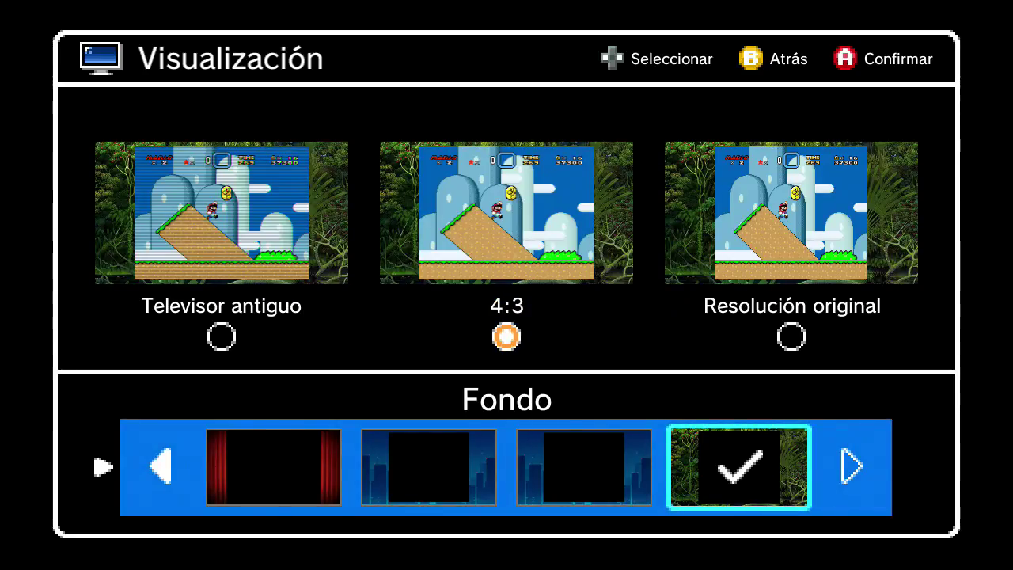